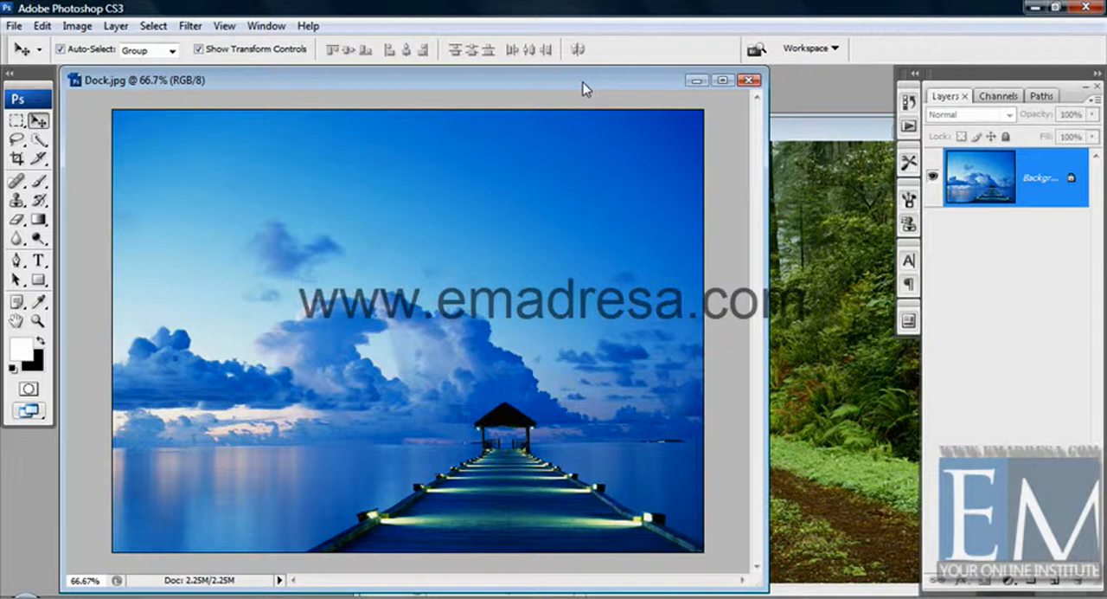
Copy the Forest.jpg image into Dock.jpg as a new layer over the dock picture
left_click(798, 137)
left_click_drag(616, 132, 714, 114)
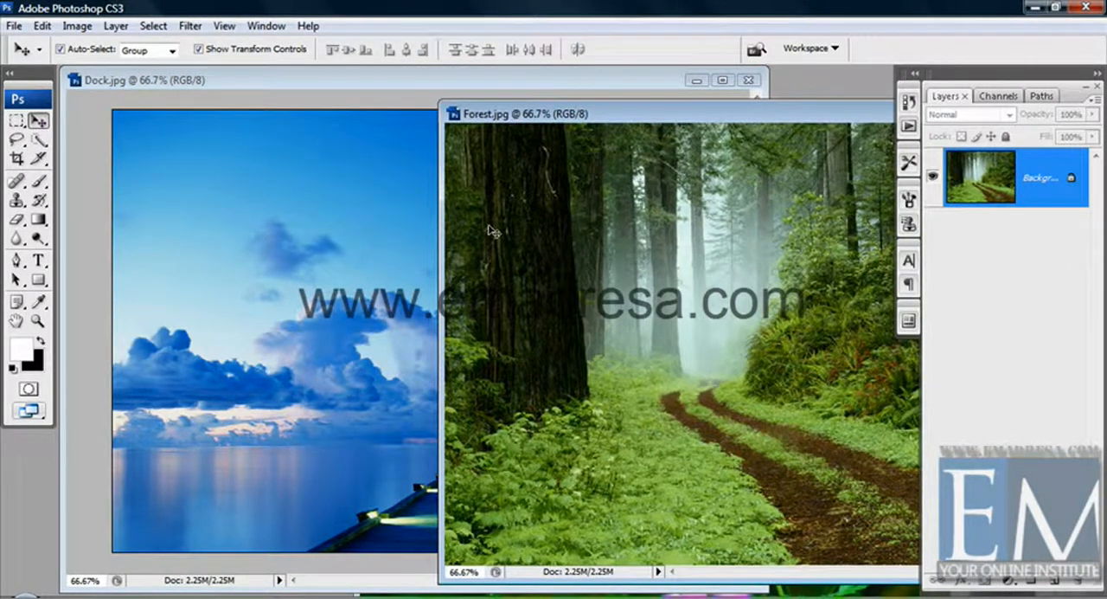
left_click_drag(490, 234, 383, 255)
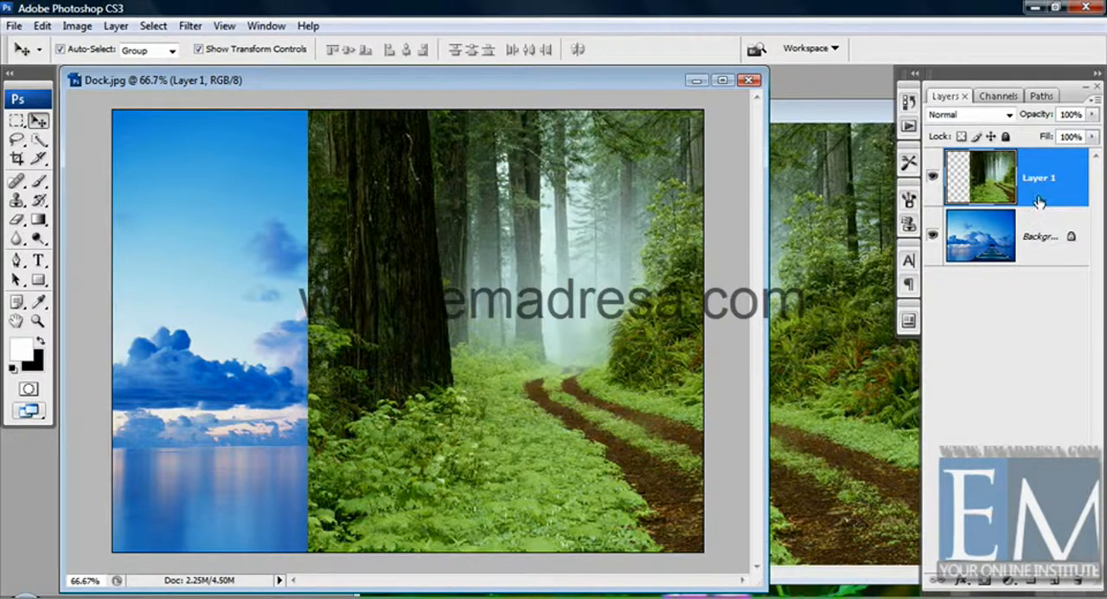
Select the forest layer in Dock.jpg and shift it slightly to the right, leaving a strip of the background uncovered
left_click(1041, 237)
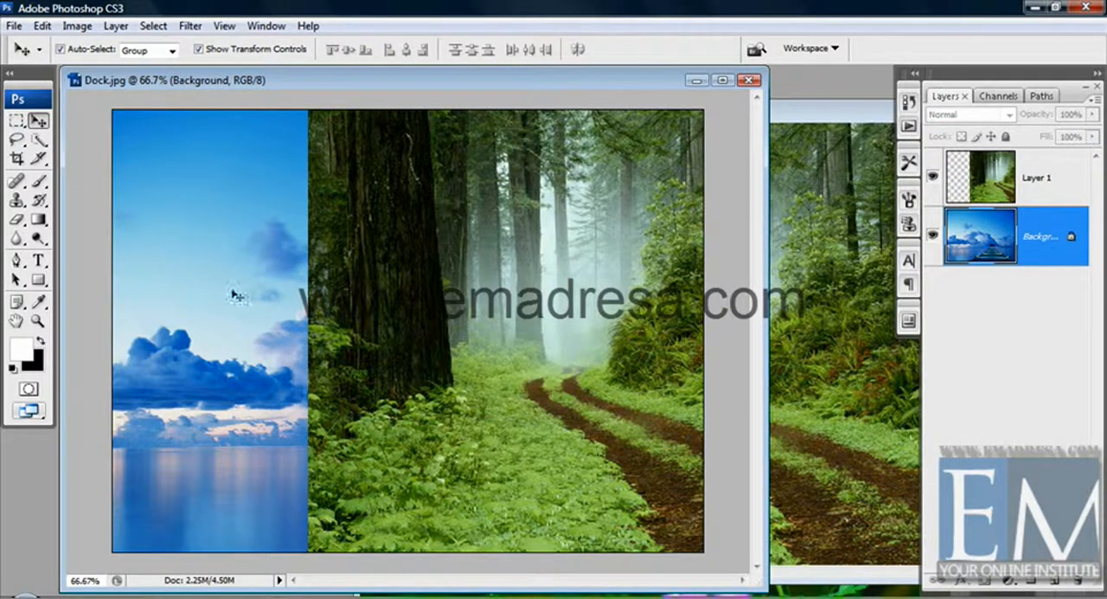
left_click(1075, 179)
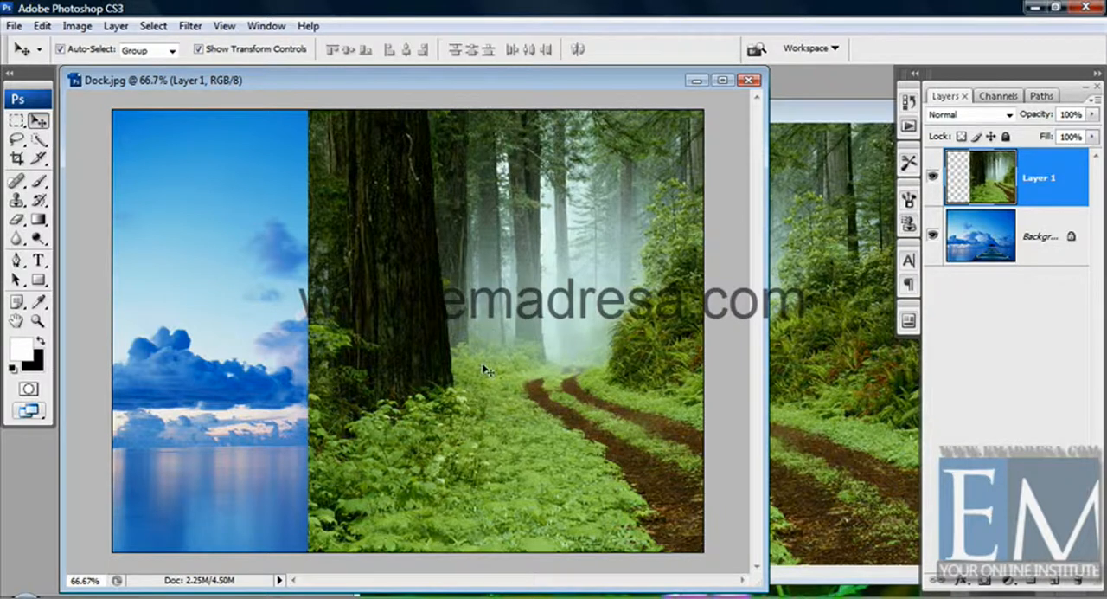
left_click_drag(447, 350, 480, 341)
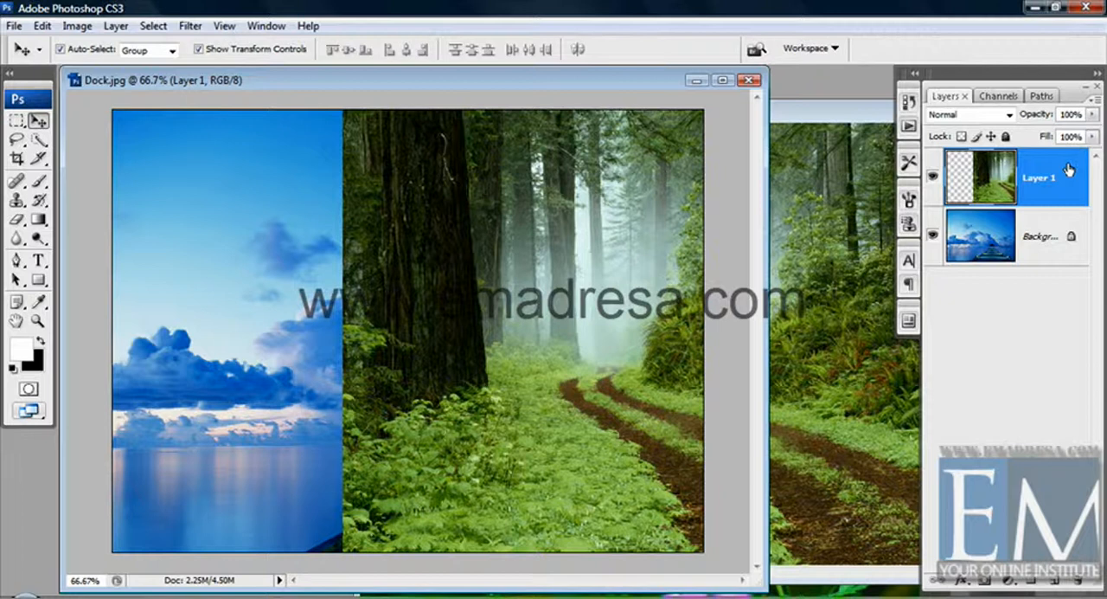
Merge the forest layer down into the background and try to move the forest part of the merged image
left_click(118, 26)
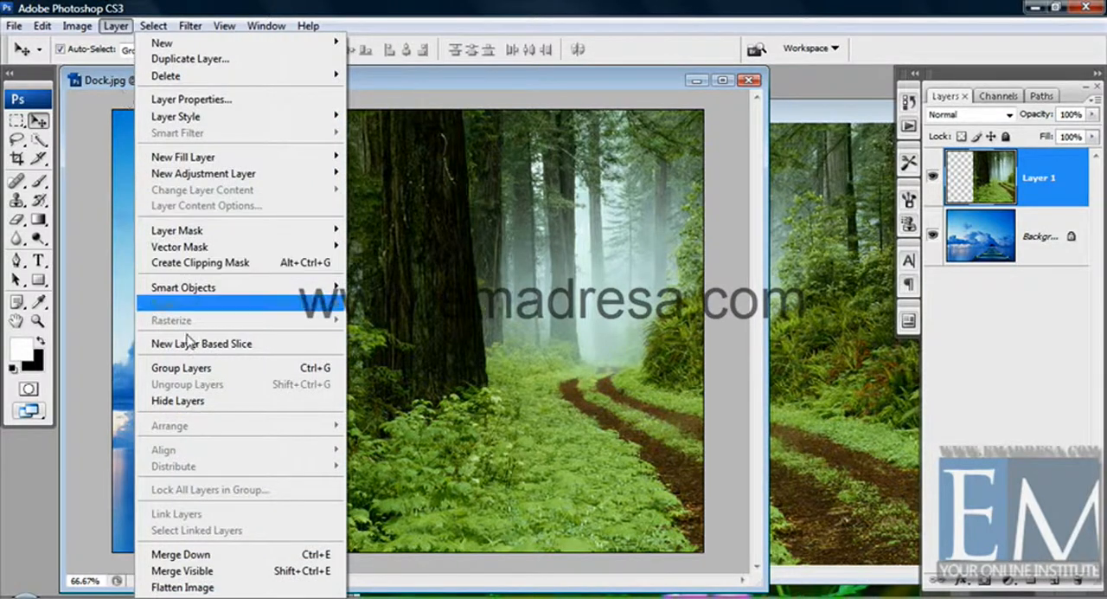
left_click(192, 561)
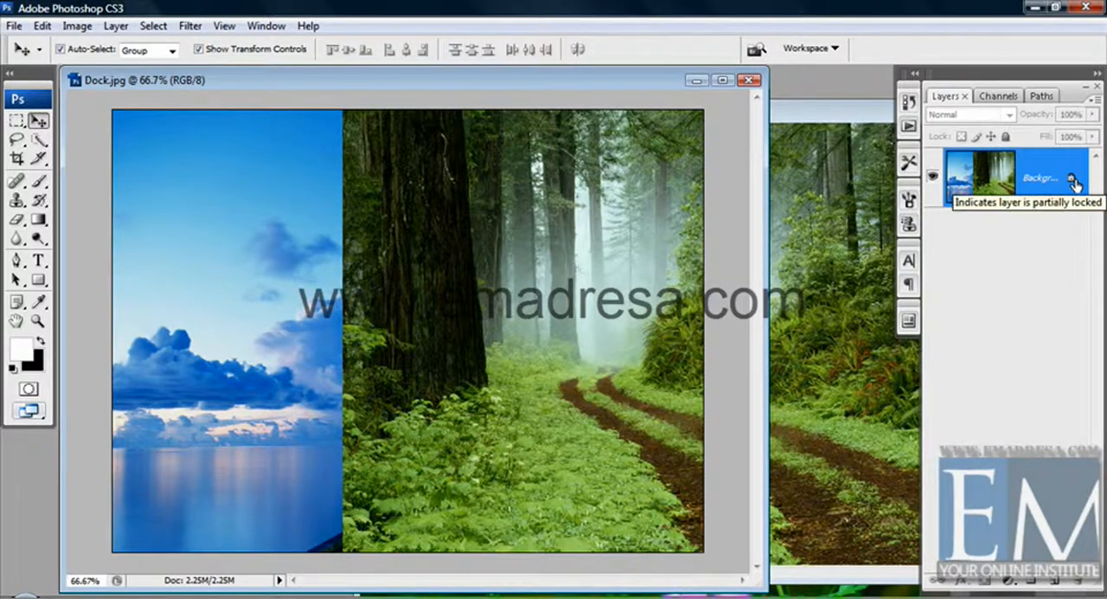
left_click_drag(405, 273, 473, 291)
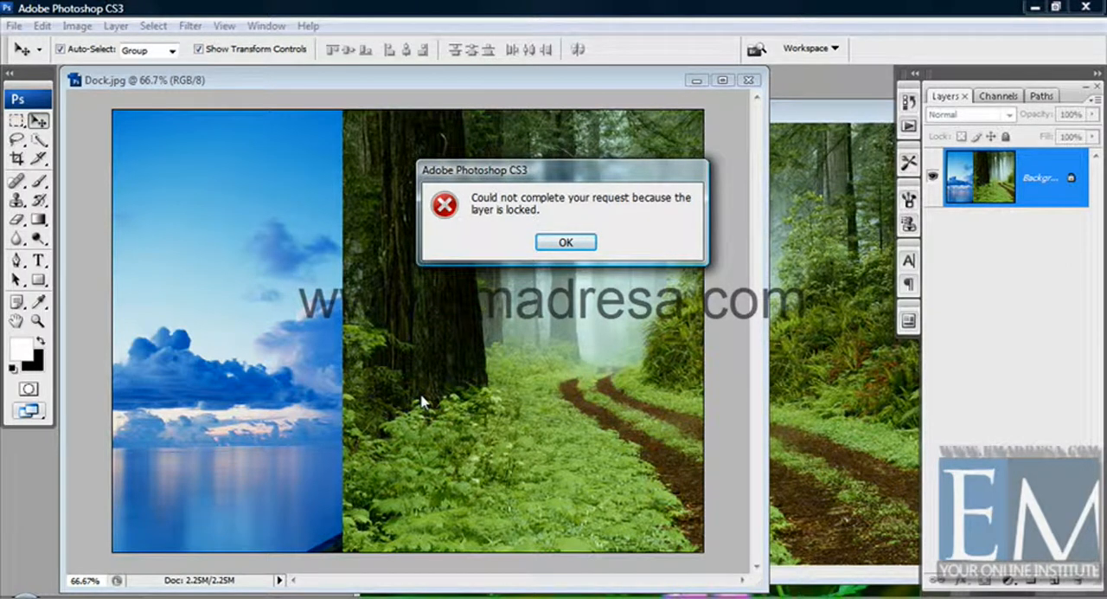
left_click(566, 242)
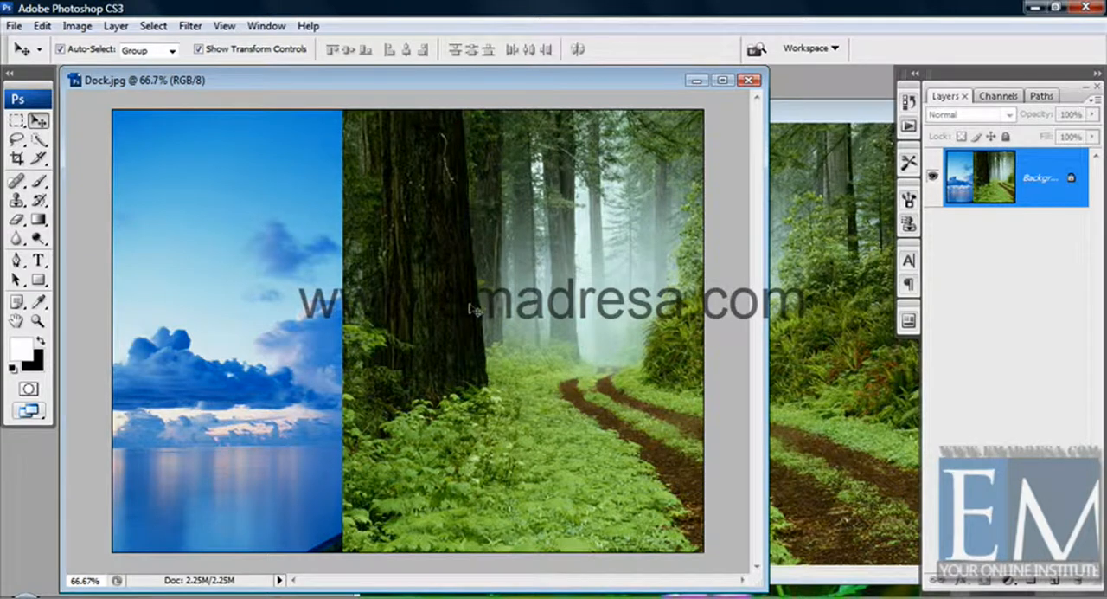
mouse_move(455, 88)
left_mouse_down()
mouse_move(421, 81)
mouse_move(473, 87)
left_mouse_up()
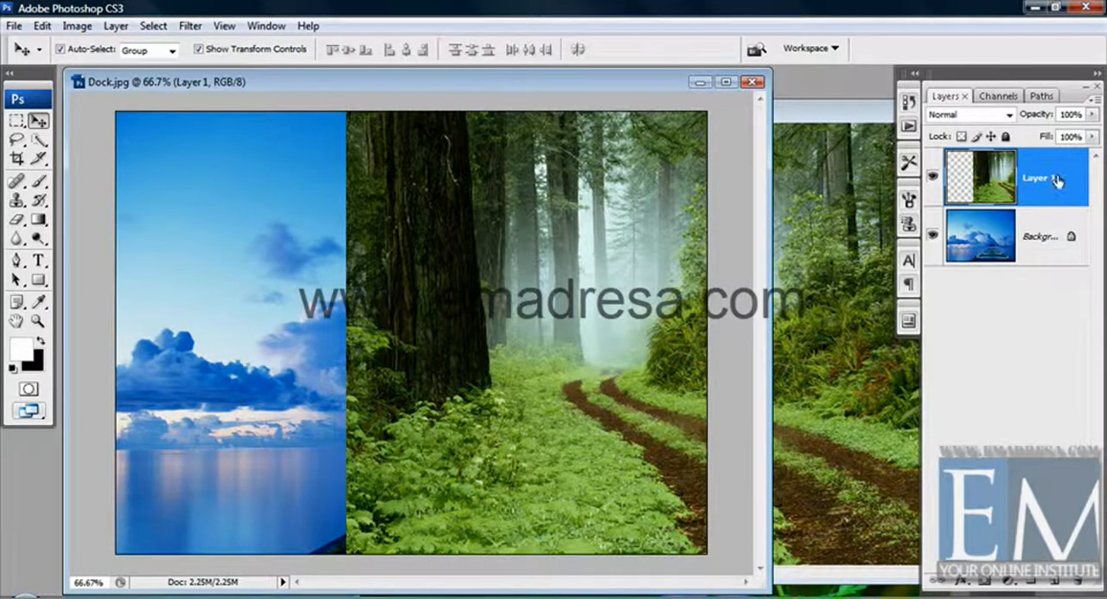
Close Forest.jpg and copy the image of pink flowers among green leaves into Dock.jpg as a new layer
left_click(798, 131)
left_click_drag(798, 114, 496, 171)
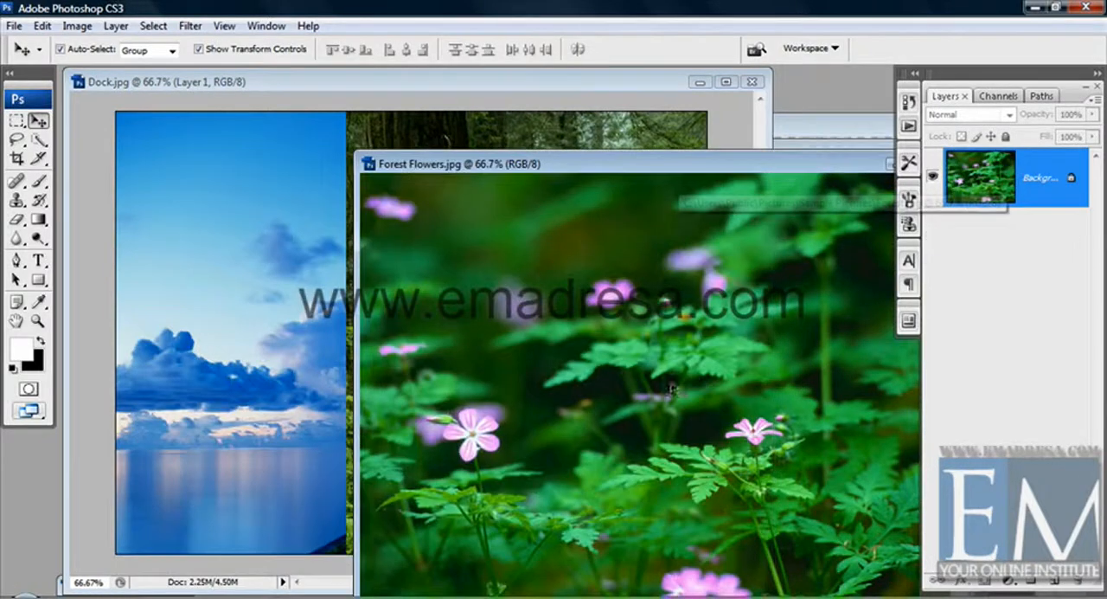
left_click_drag(531, 410, 617, 402)
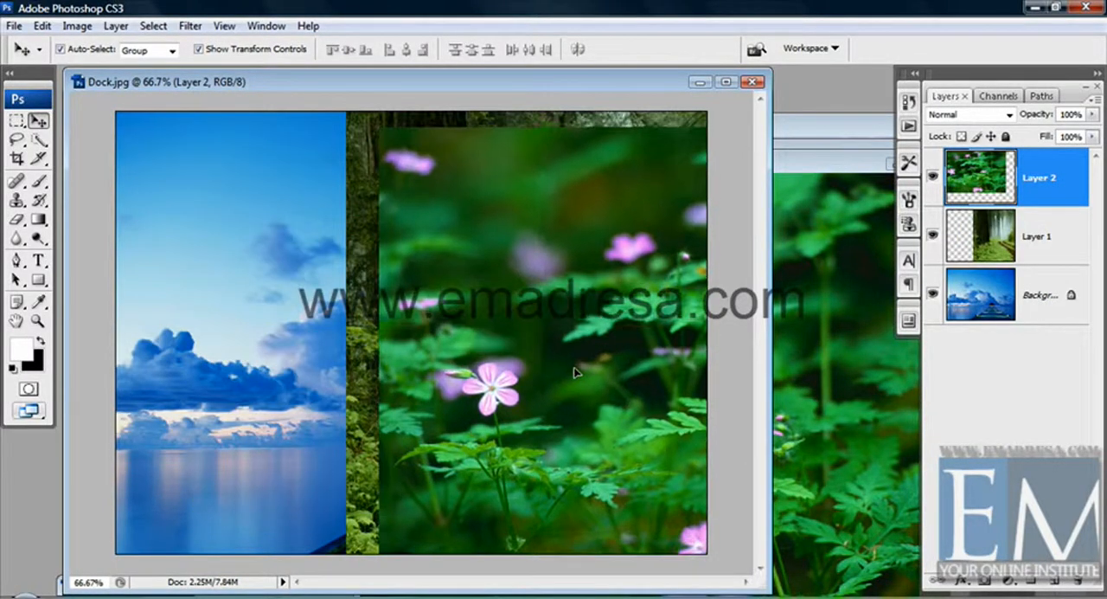
Add the Frangipani Flowers.jpg image and the orange daisy image to Dock.jpg as new layers, nudging the orange one upward
left_click(833, 130)
left_click_drag(833, 134, 643, 169)
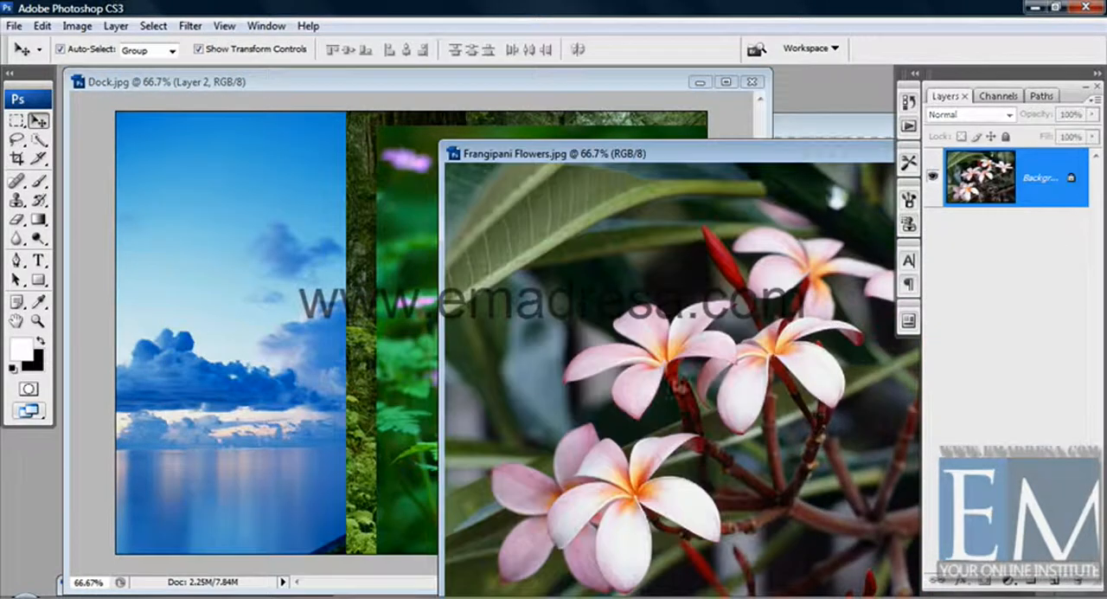
left_click_drag(671, 380, 587, 336)
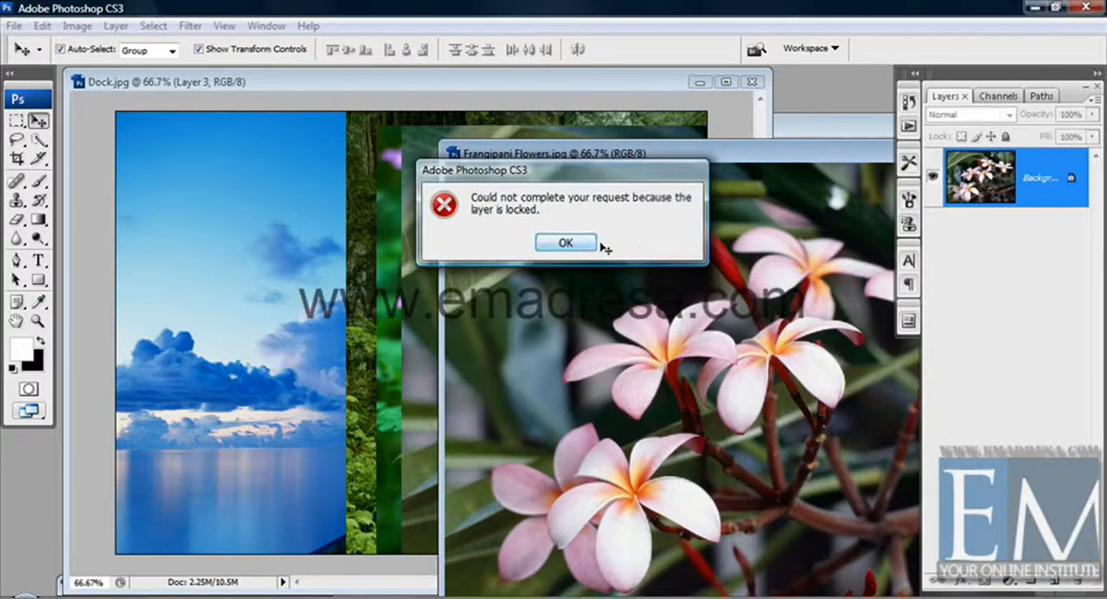
left_click(566, 240)
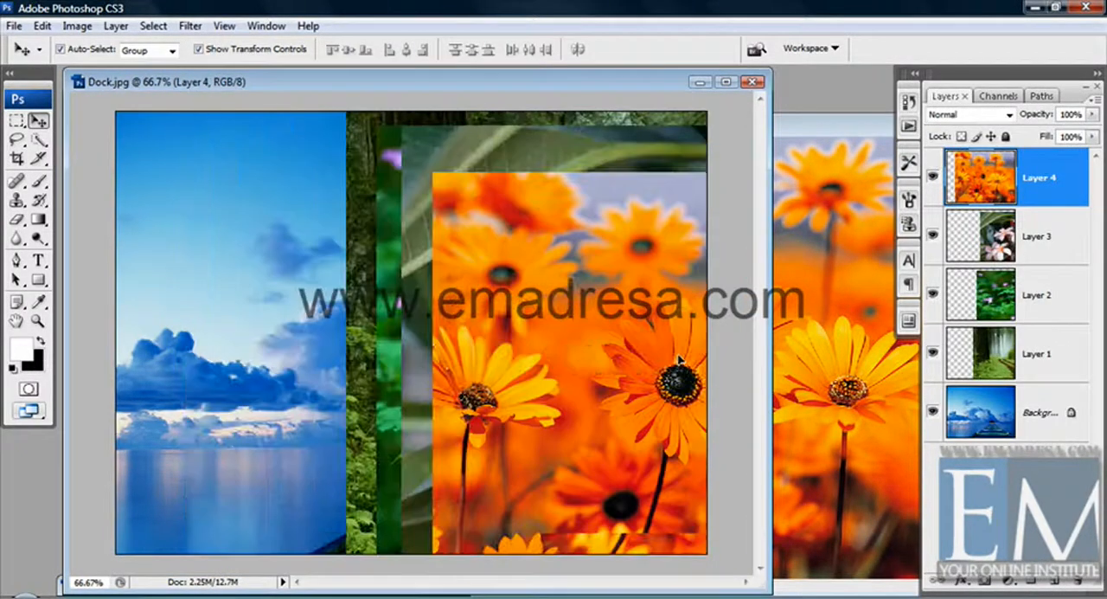
left_click_drag(648, 367, 657, 332)
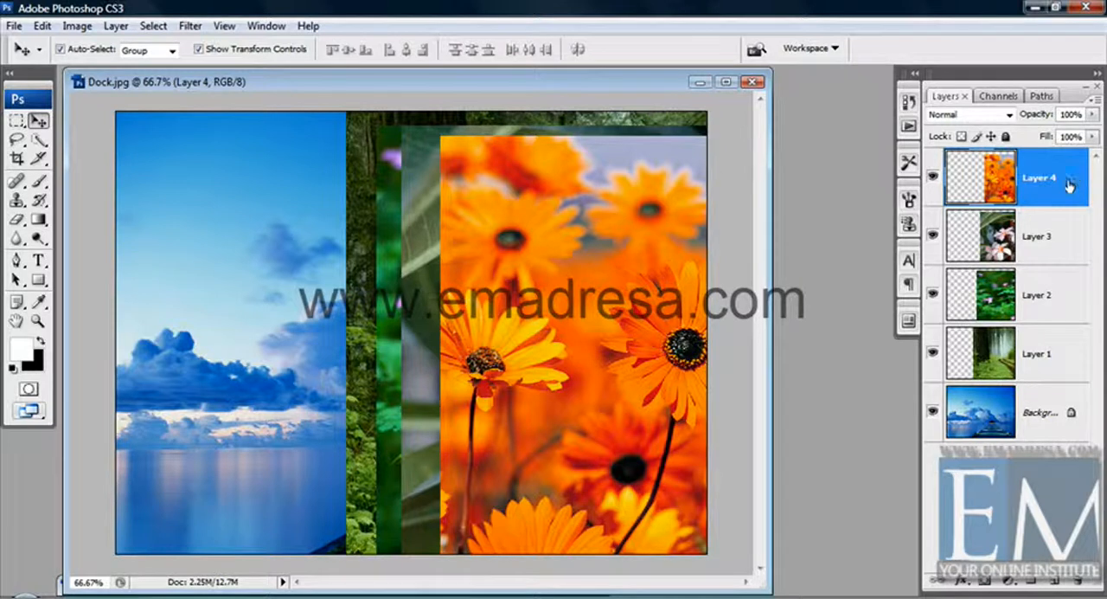
Flatten Dock.jpg into a single background layer and undo the flattening
left_click(119, 28)
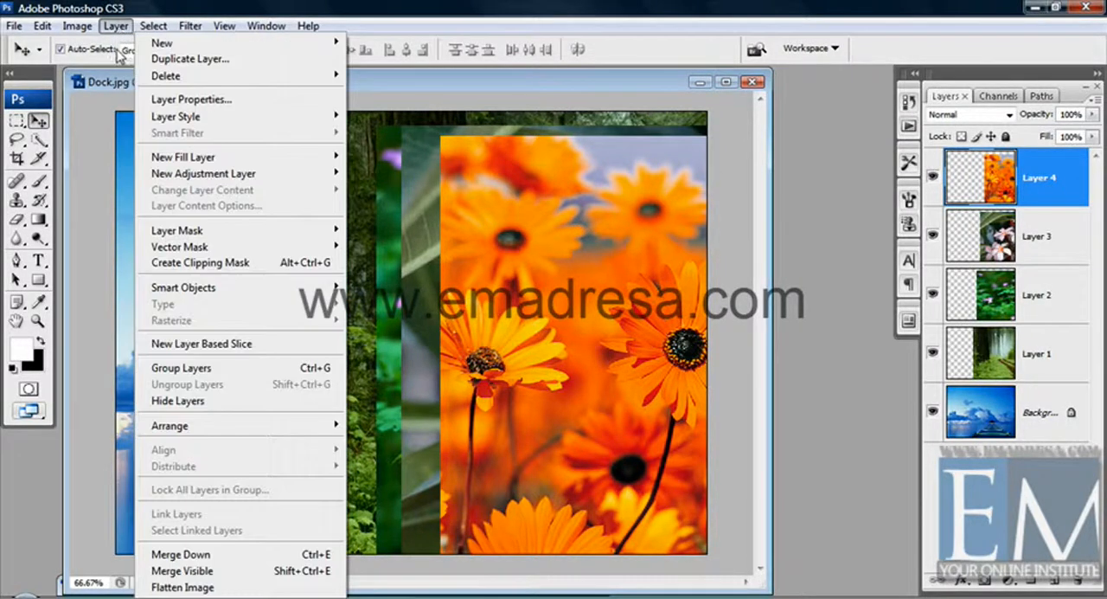
left_click(183, 587)
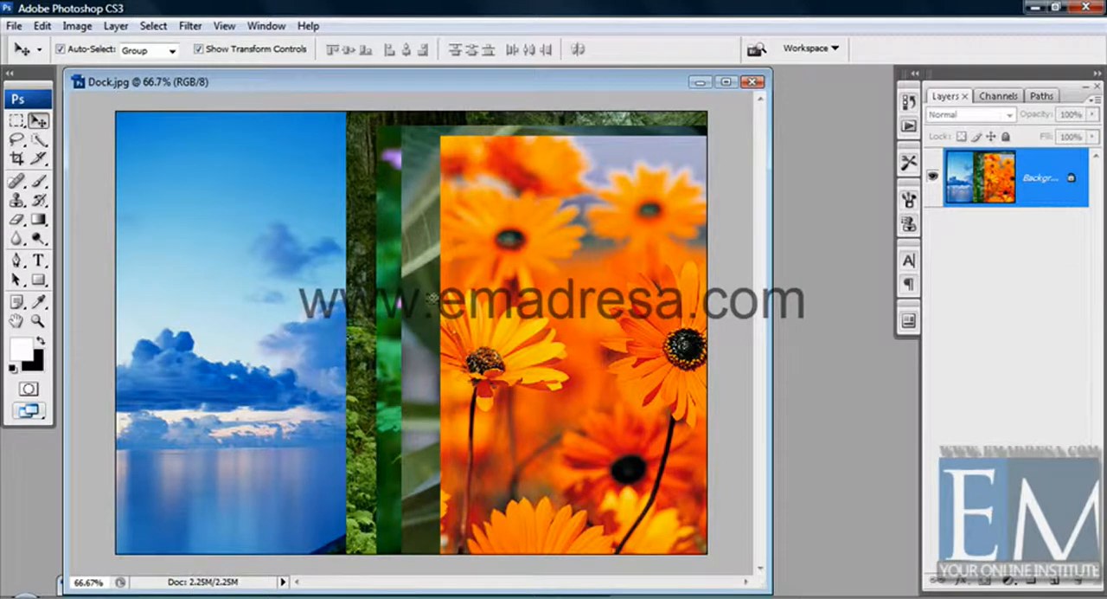
key("ctrl+z")
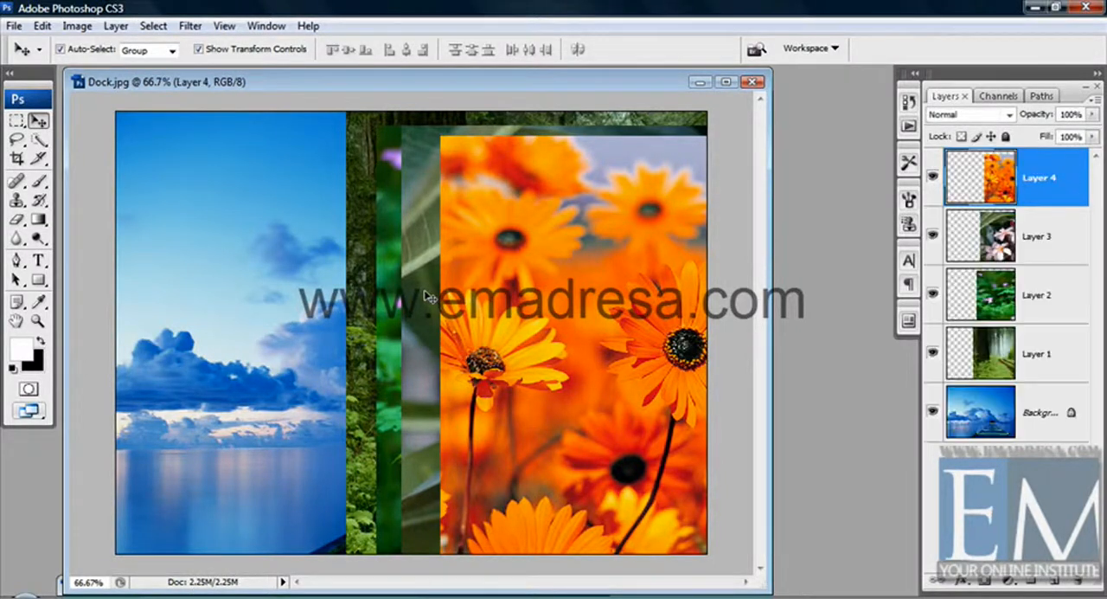
Merge Layer 2 down into Layer 1 and undo the merge
left_click(1070, 288)
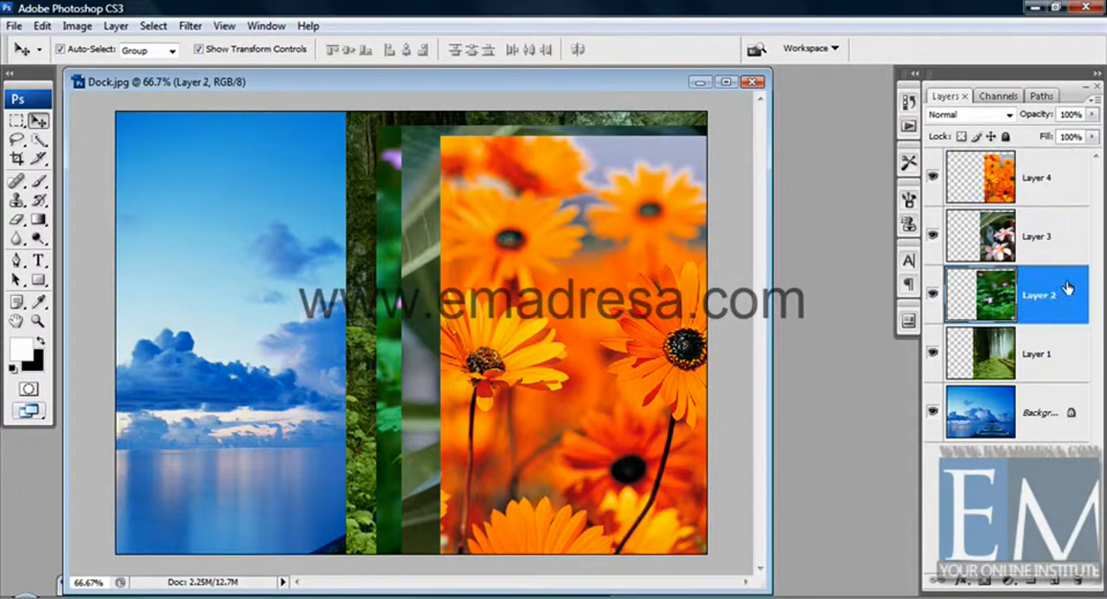
left_click(117, 26)
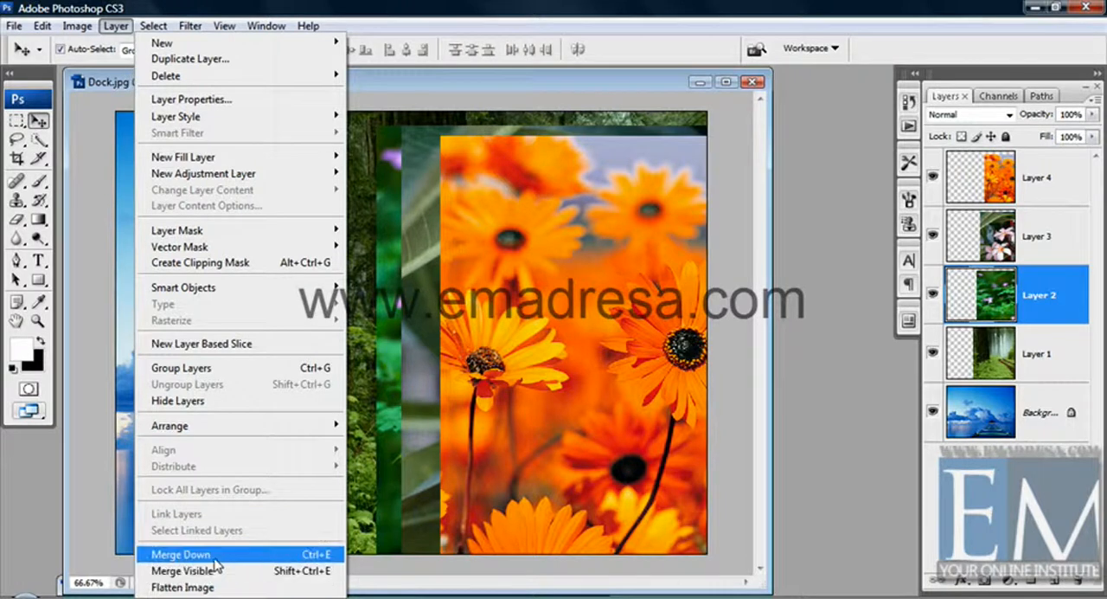
left_click(180, 554)
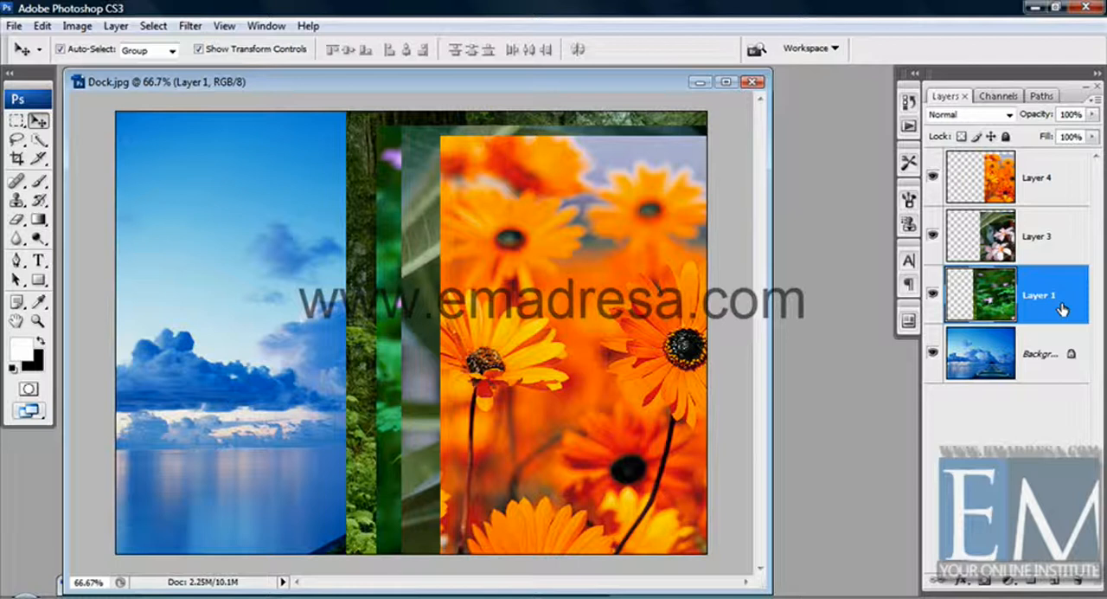
key("ctrl+z")
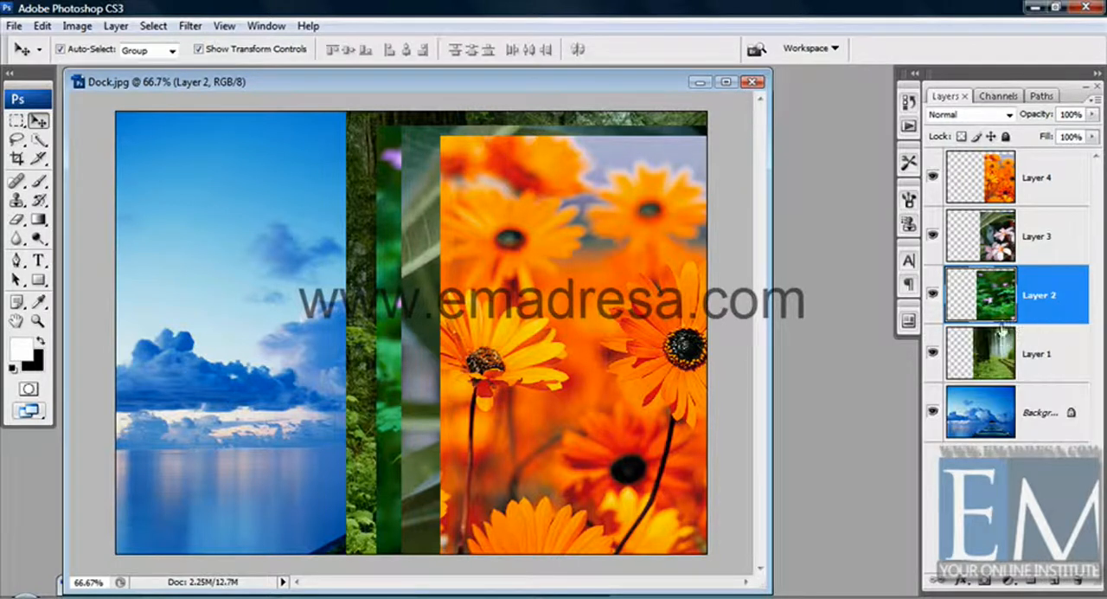
Hide Layer 3 and Layer 1, and merge the remaining visible layers
left_click(1051, 194)
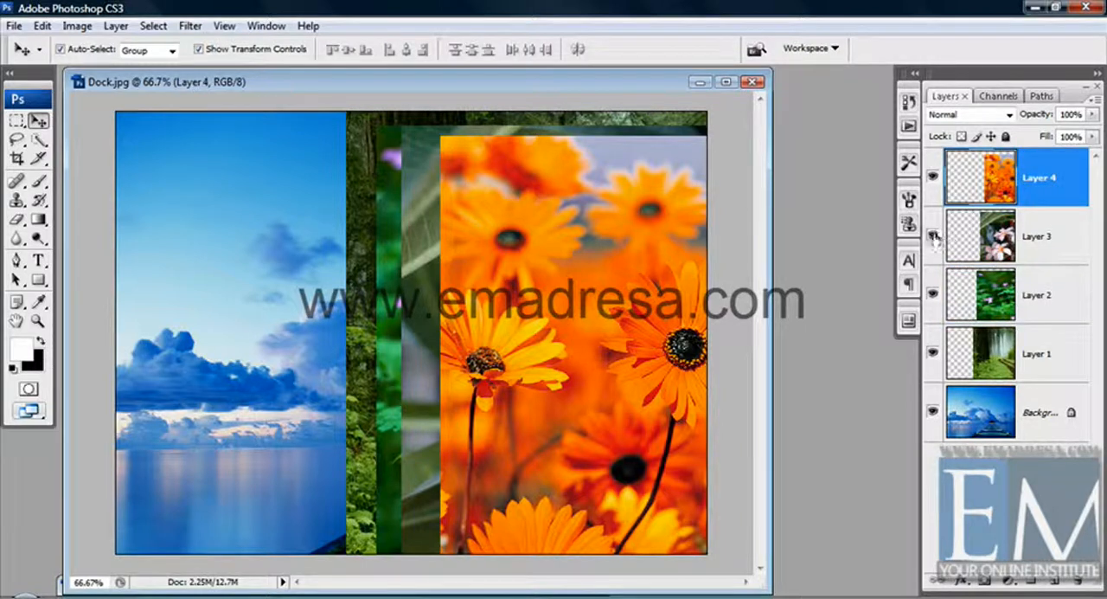
left_click(933, 235)
left_click(932, 355)
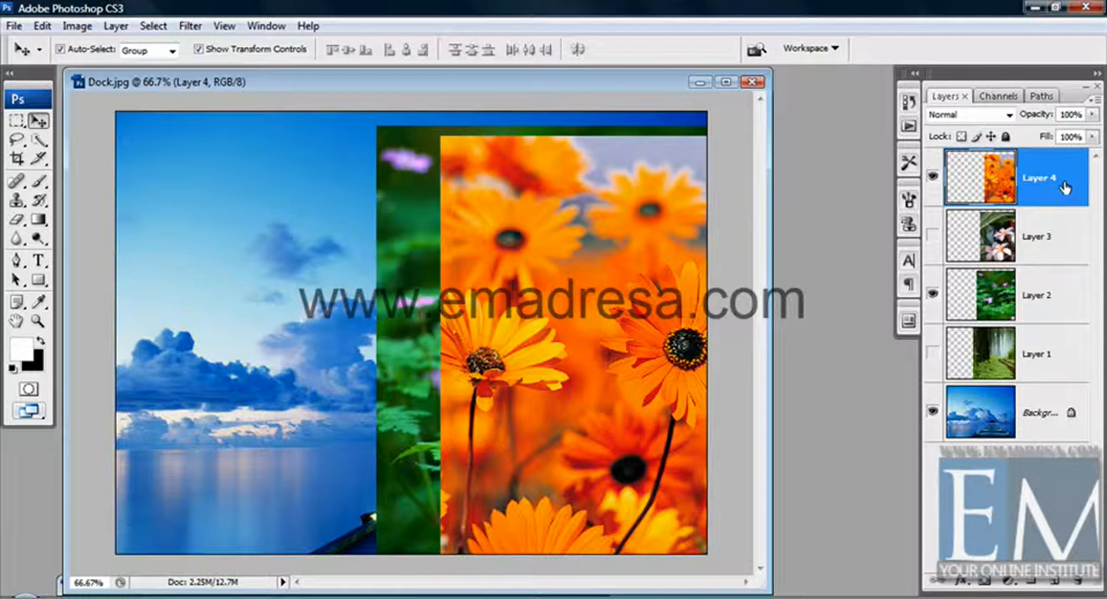
left_click(115, 26)
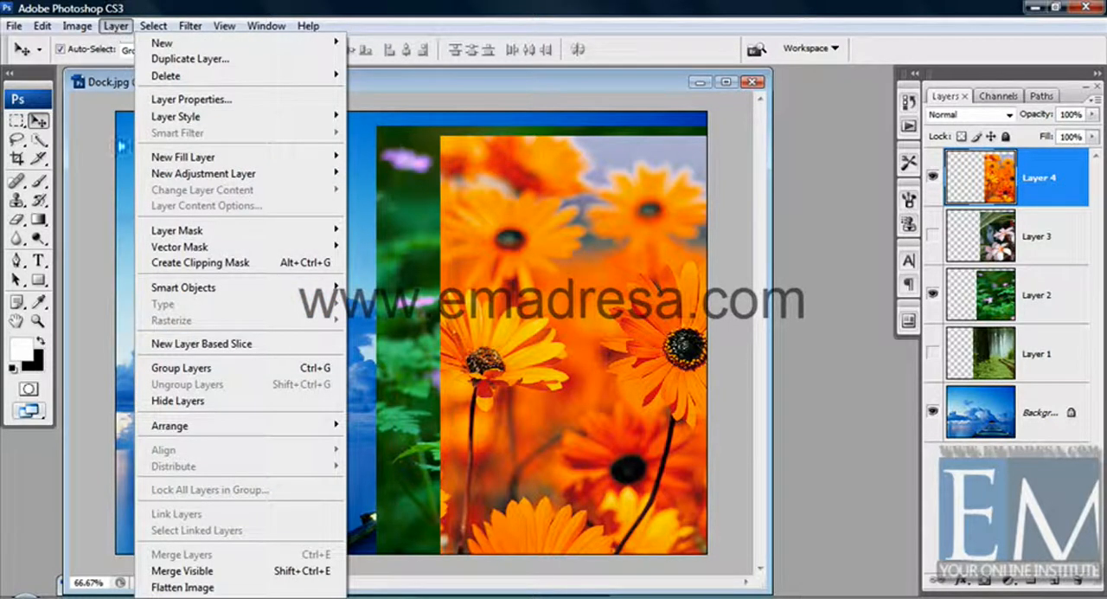
left_click(194, 571)
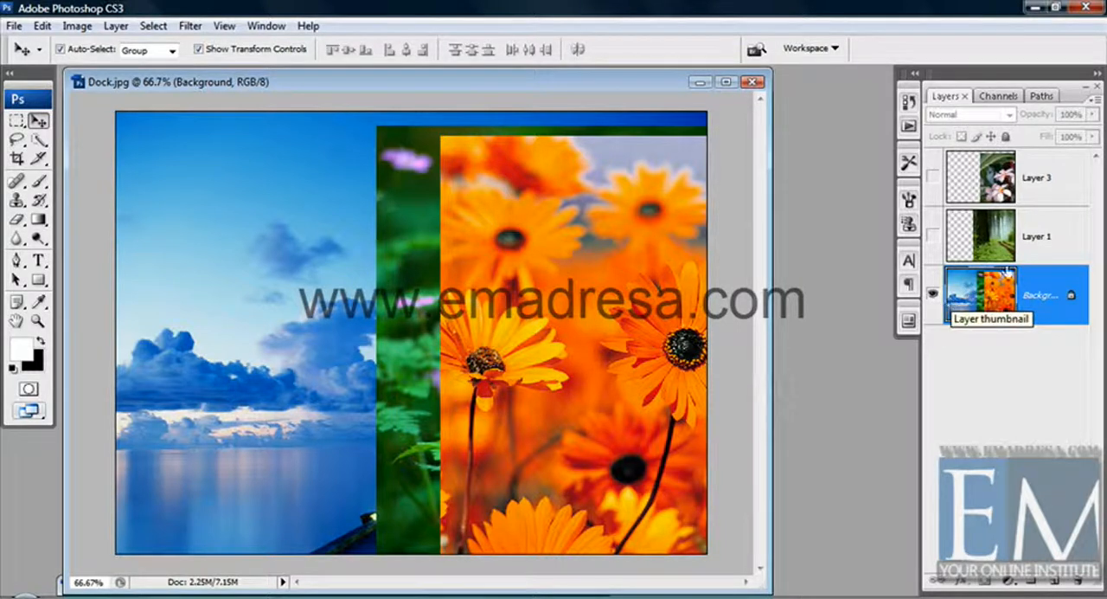
Briefly show the unmerged Layer 3 and Layer 1, and undo the merge of the visible layers
left_click(1057, 239)
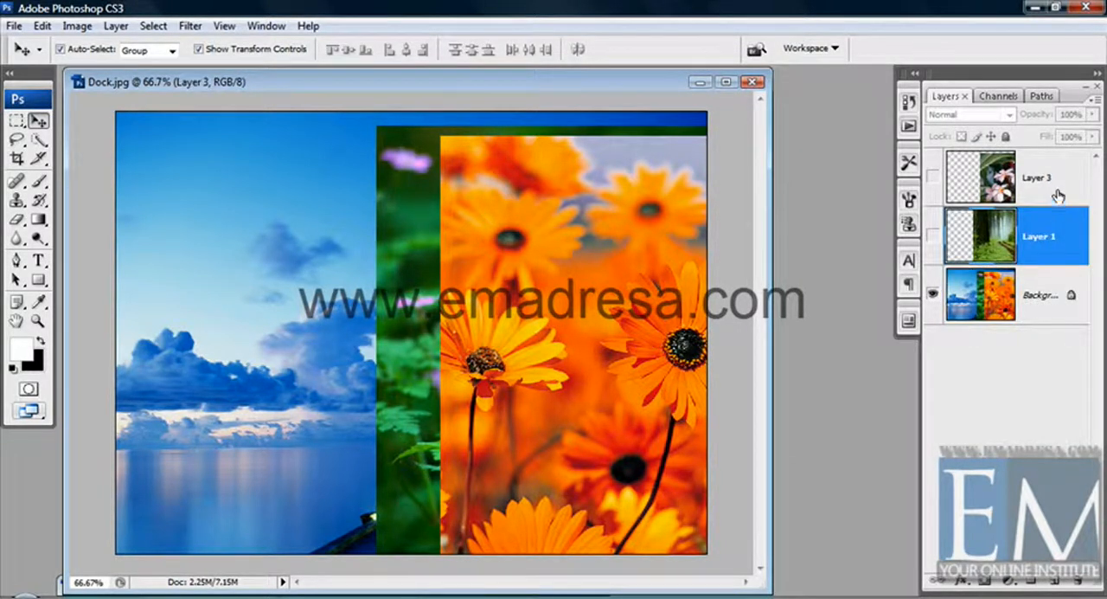
left_click(1050, 178)
left_click(933, 179)
left_click(933, 236)
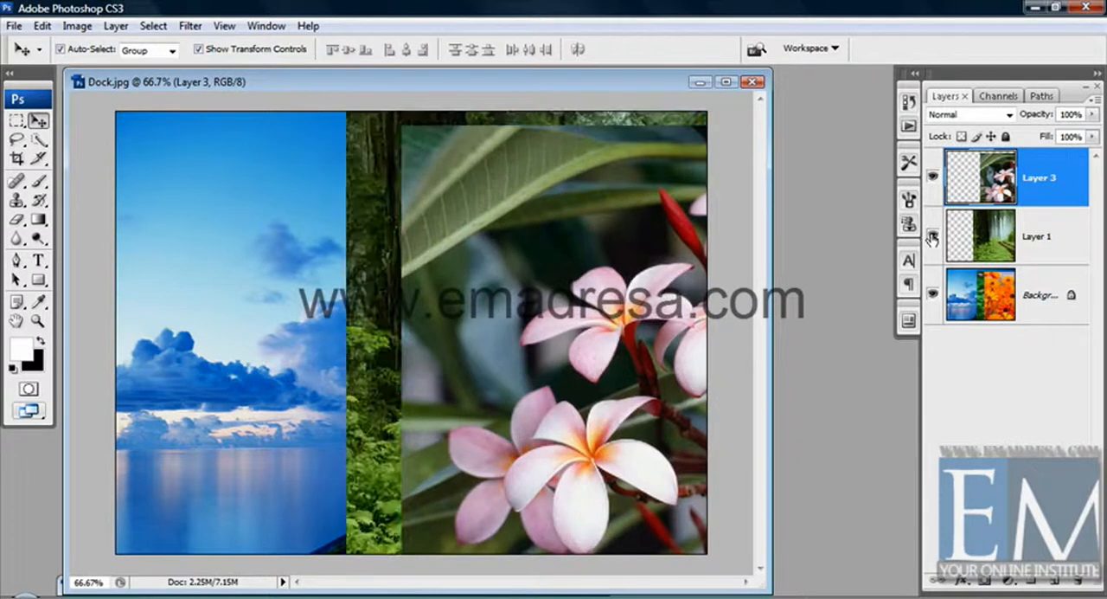
left_click(932, 237)
left_click(933, 178)
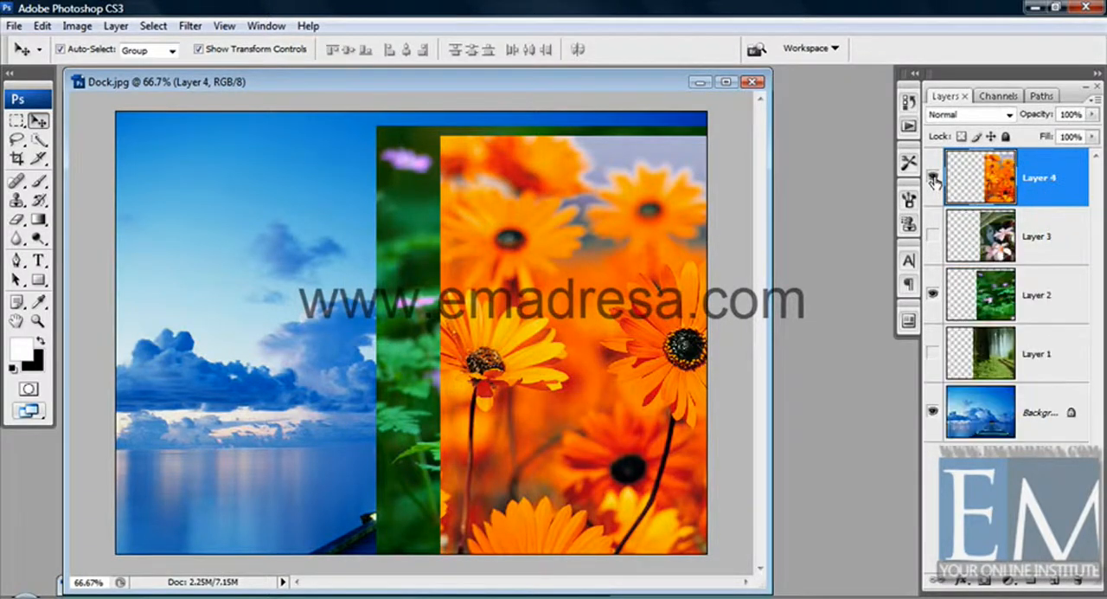
Turn the visibility of Layer 3 and Layer 1 back on
left_click(933, 294)
left_click(932, 353)
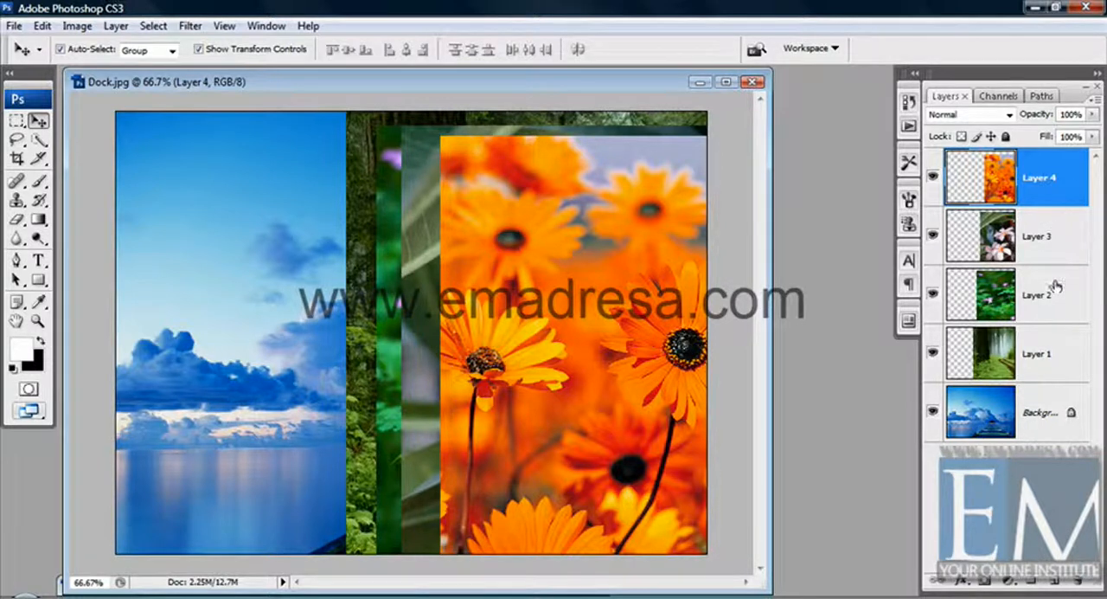
Select Layer 4, Layer 3 and Layer 2 together and merge them into one layer
left_click(1058, 244, "shift")
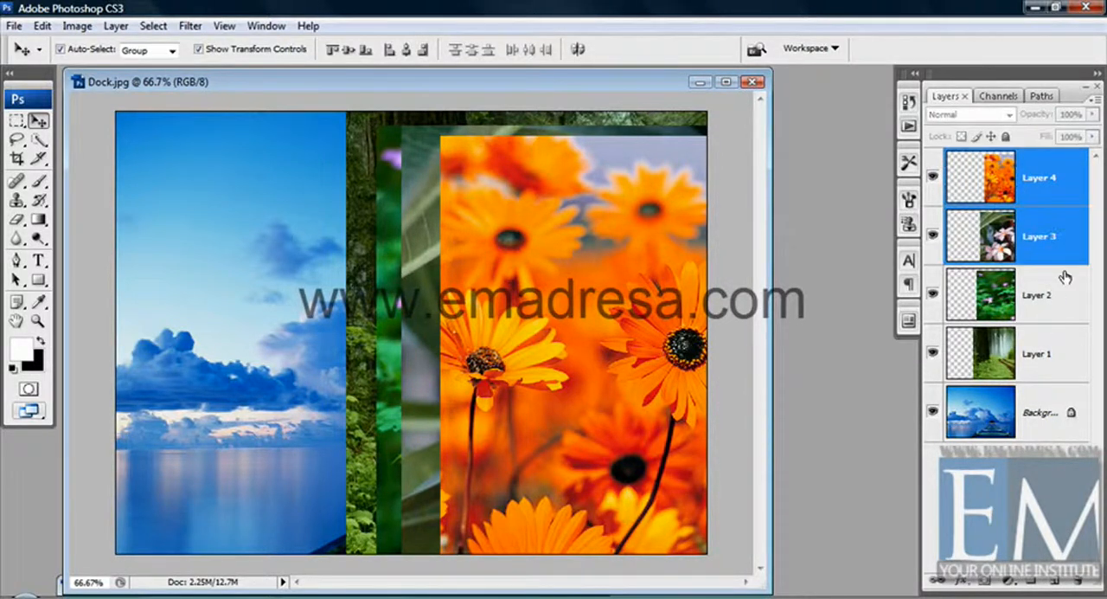
left_click(1067, 298, "shift")
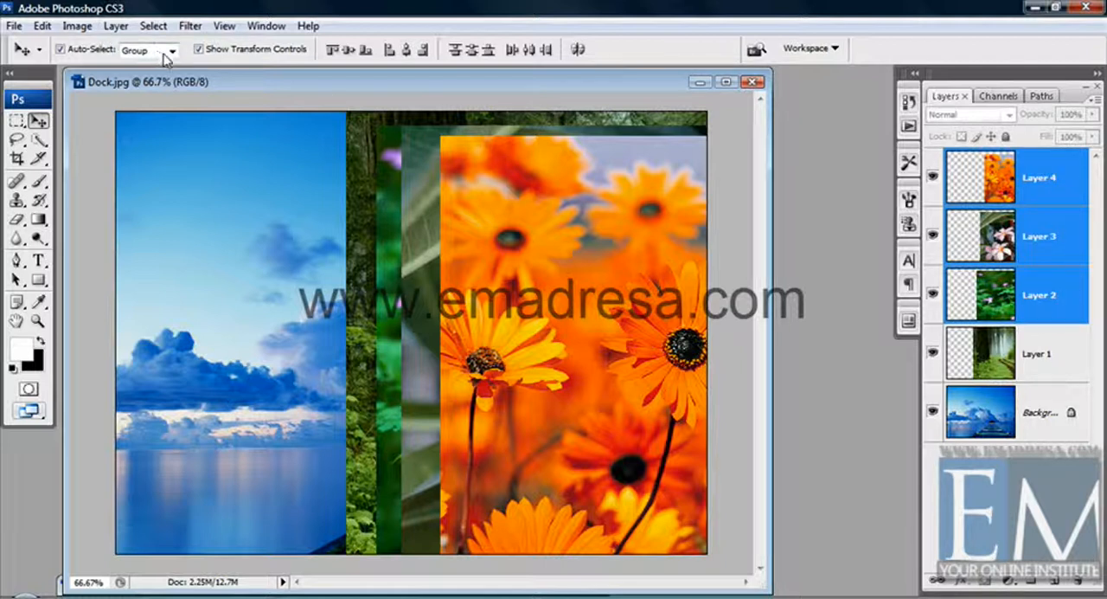
key("ctrl+e")
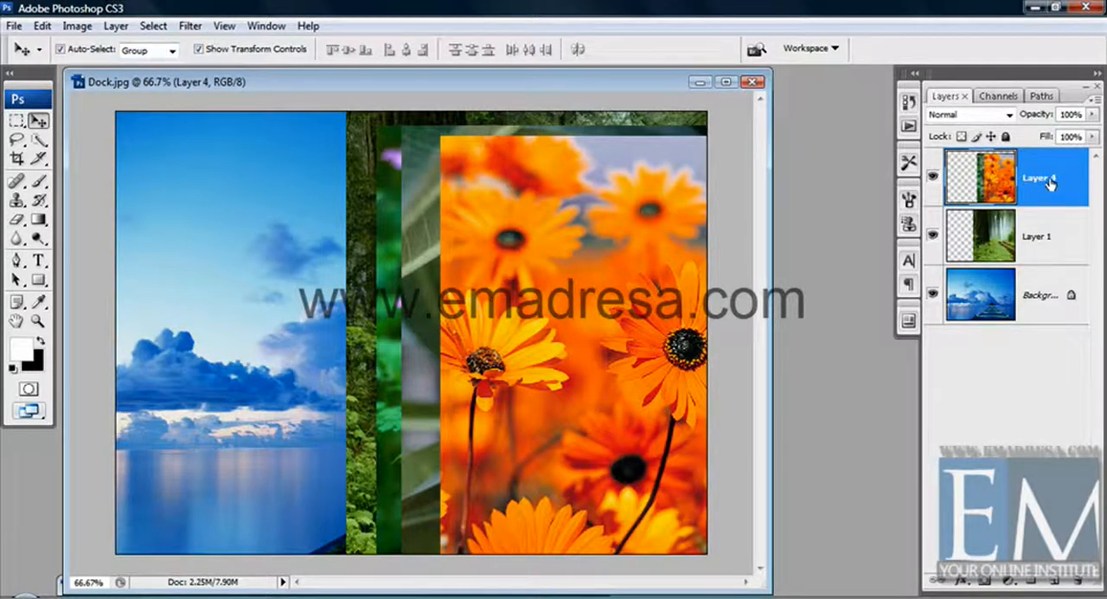
left_click(115, 25)
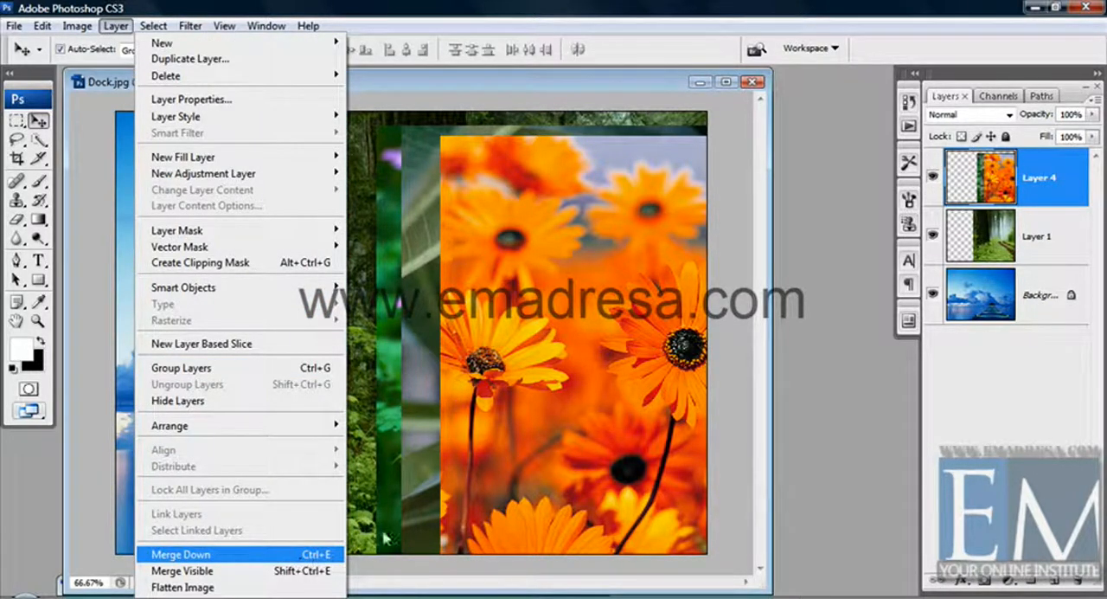
Select the non-adjacent Layer 4, Layer 2 and Layer 1, merge them into one layer, and undo the merge
left_click(617, 81)
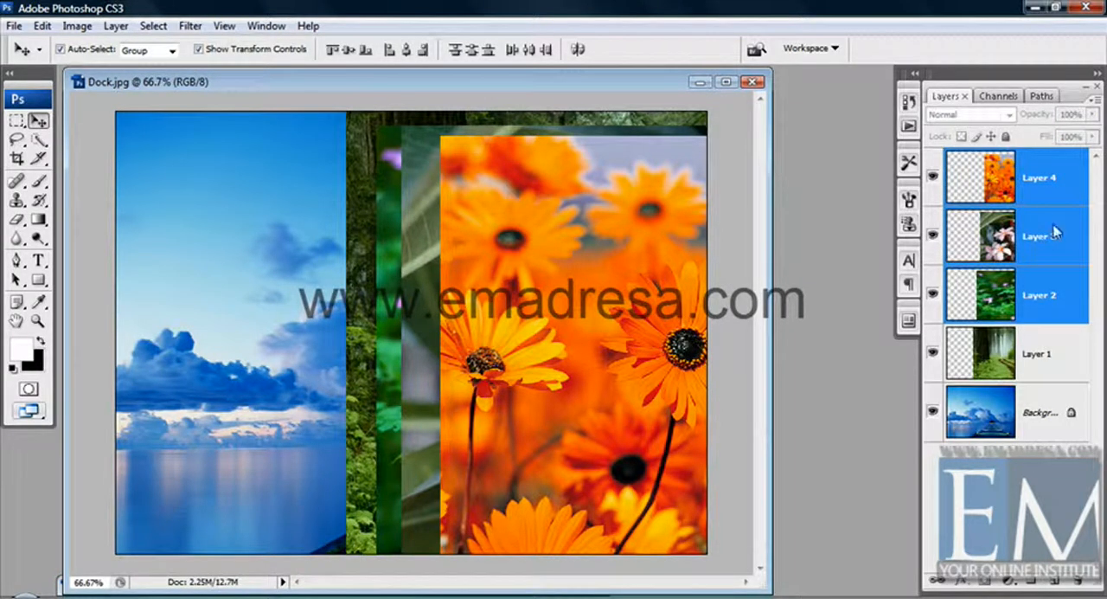
left_click(1053, 180)
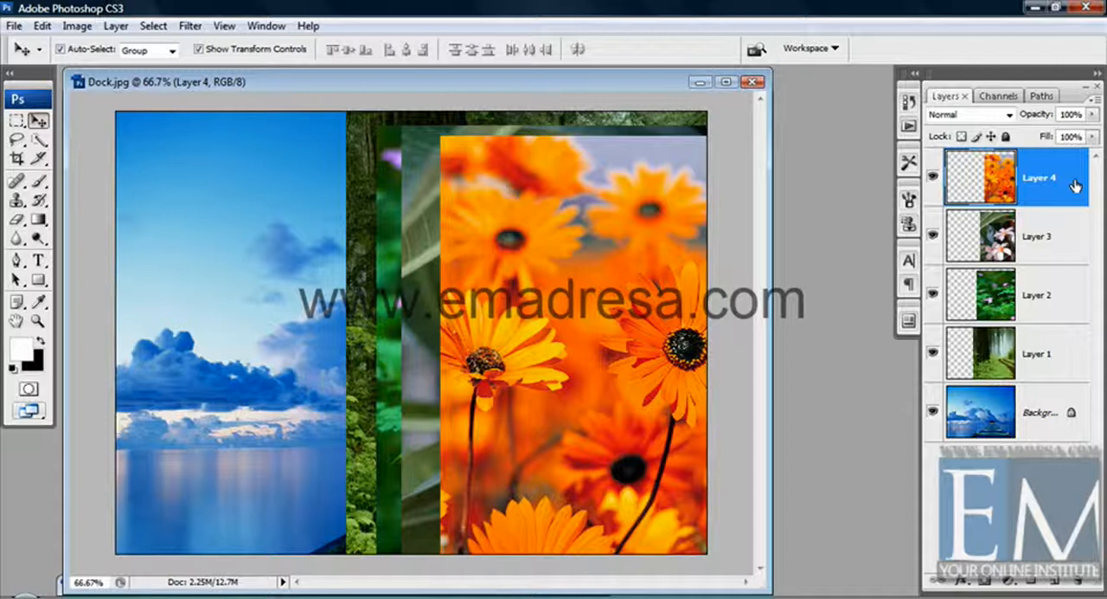
left_click(1062, 296, "ctrl")
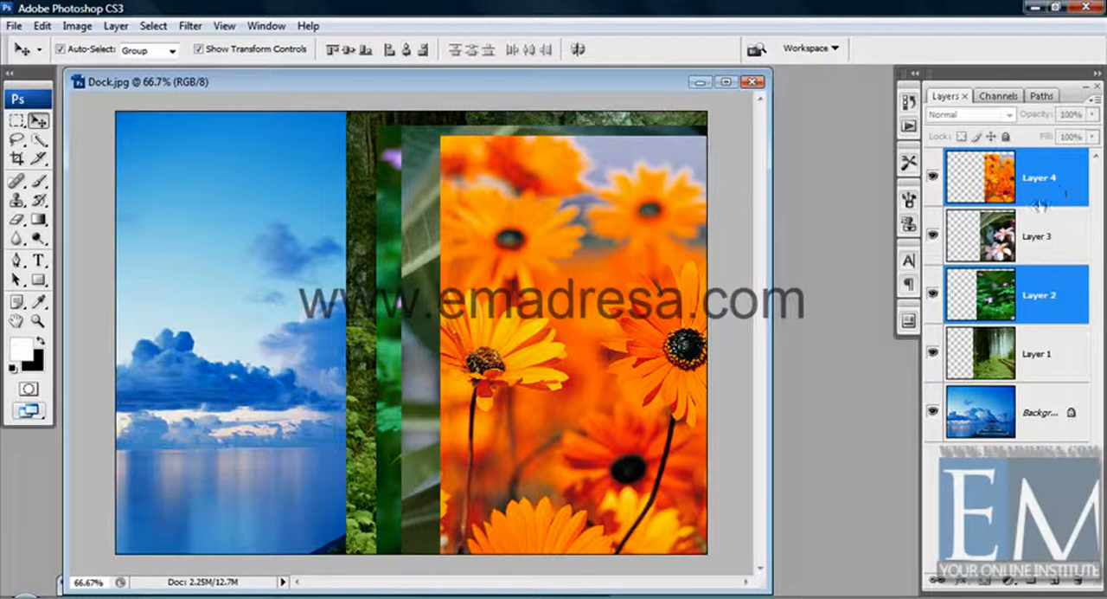
left_click(1056, 370, "ctrl")
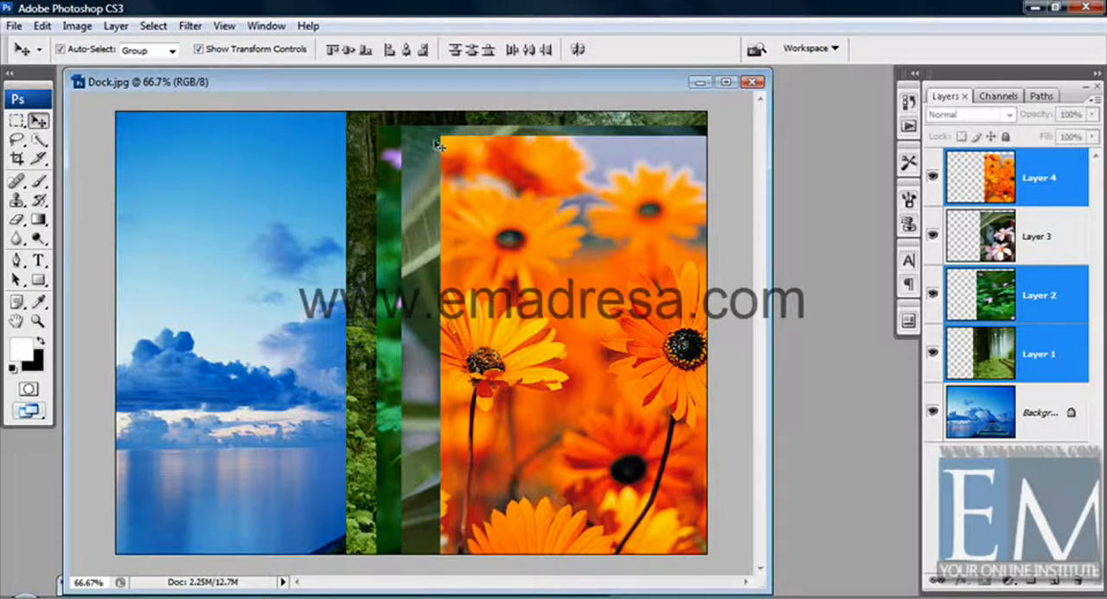
key("ctrl+e")
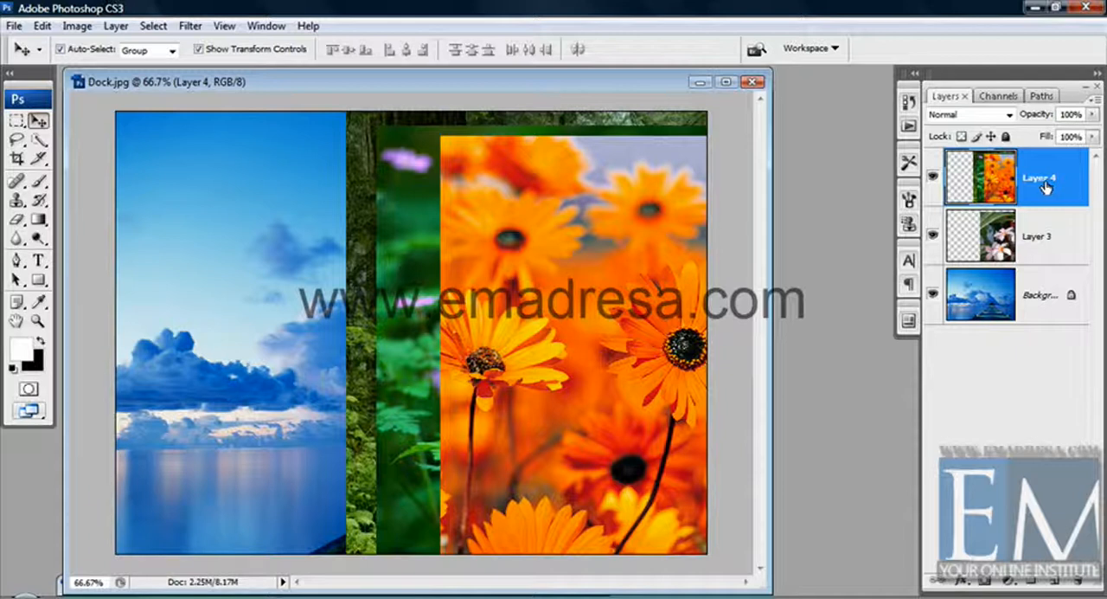
key("ctrl+z")
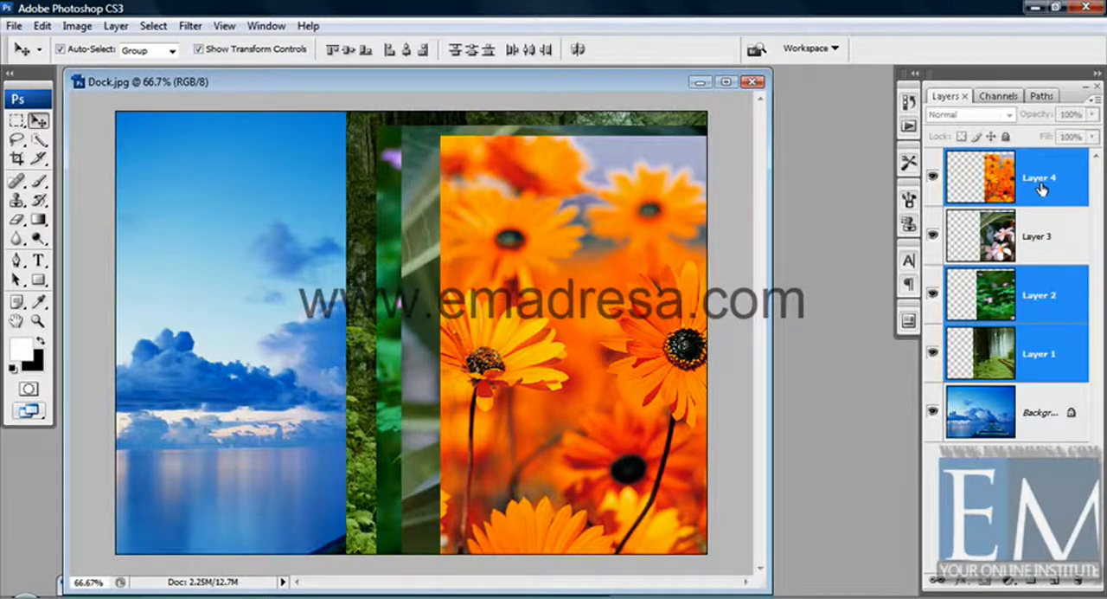
Reselect Layer 4, Layer 2 and Layer 1 one by one, repeat their merge, and undo it again
left_click(1056, 199)
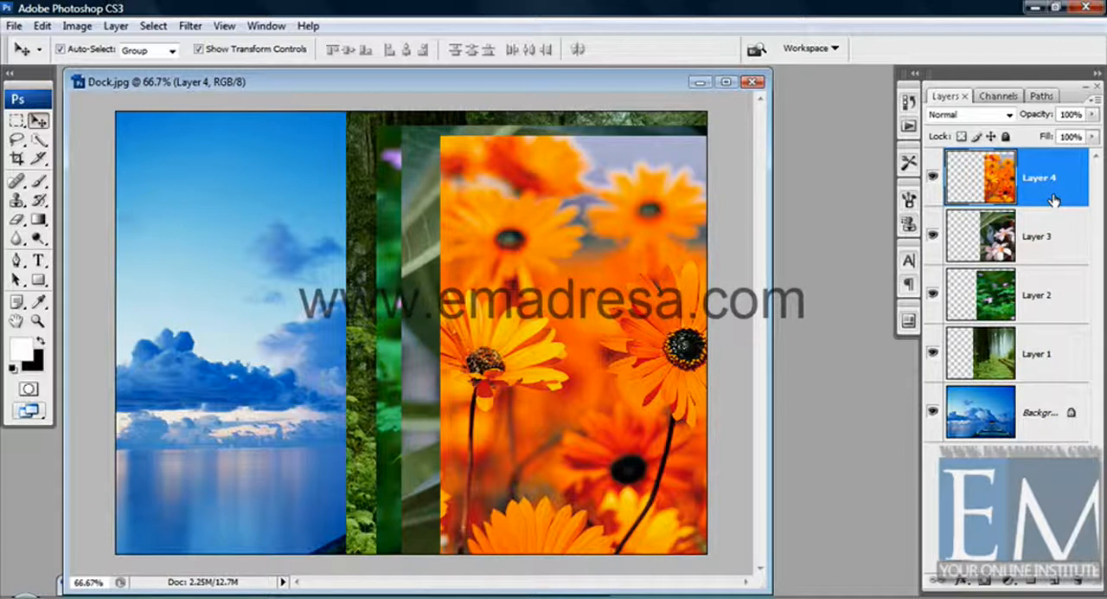
left_click(1062, 291, "ctrl")
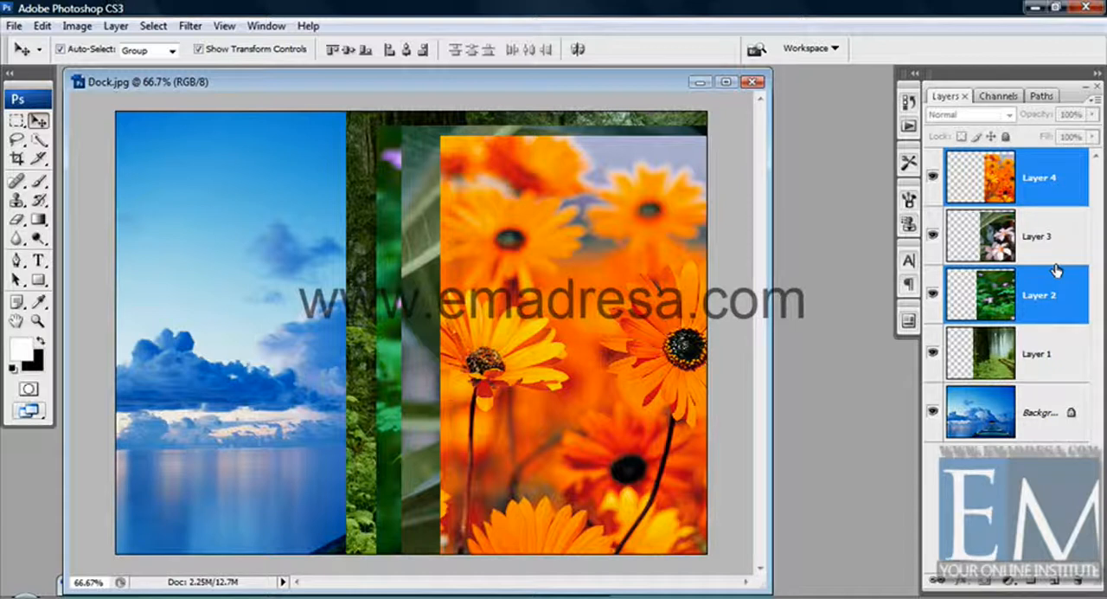
left_click(1051, 355, "ctrl")
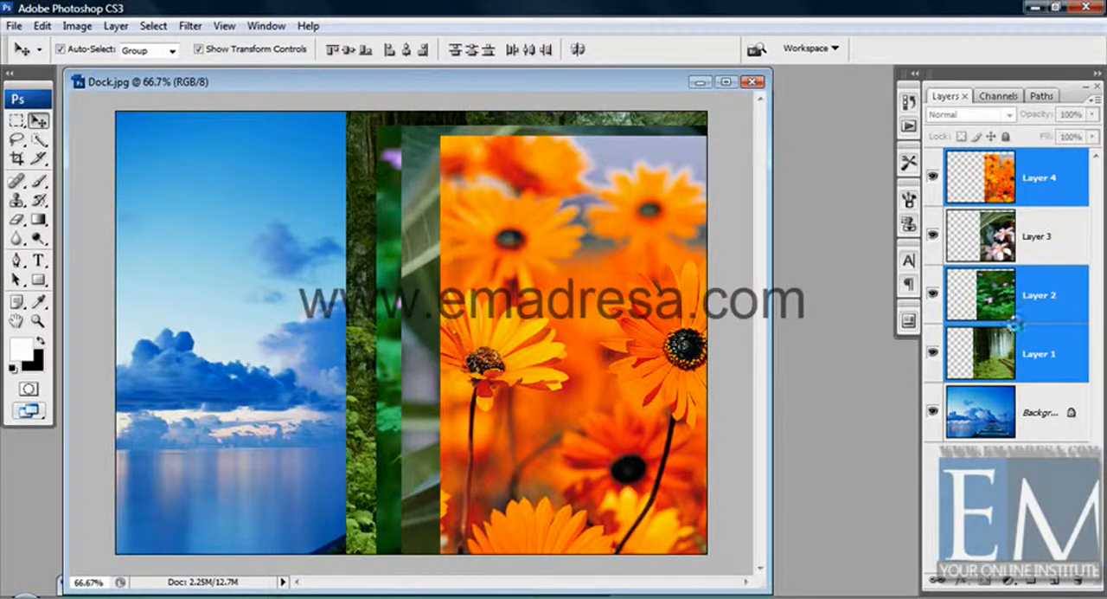
key("ctrl+e")
key("ctrl+z")
Select the whole range from Layer 4 down to the Background, merge all of it, and undo the merge
left_click(1070, 167)
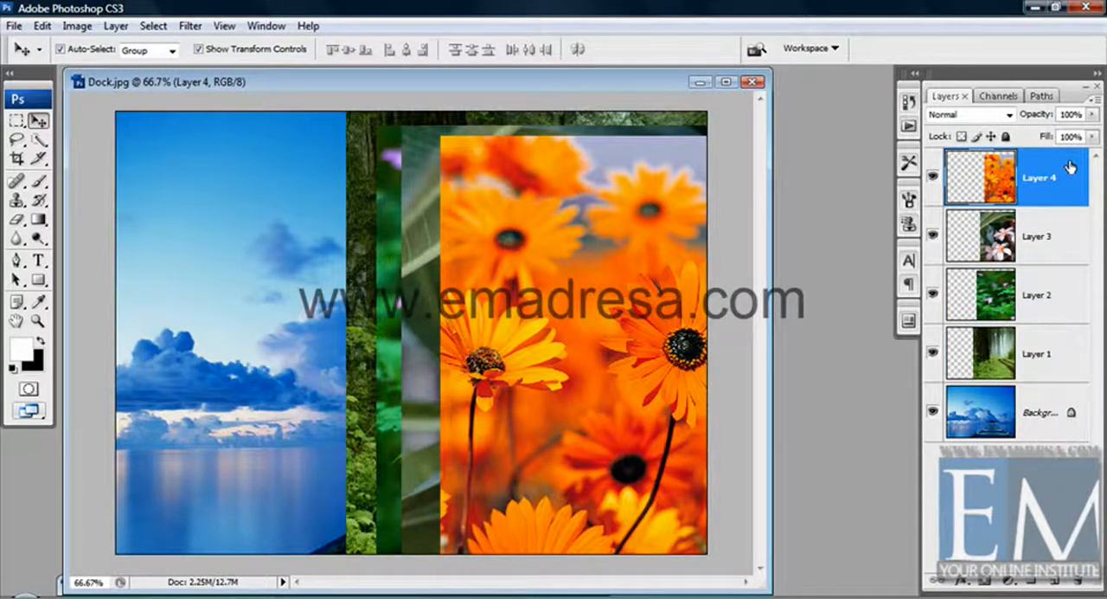
left_click(1047, 435, "shift")
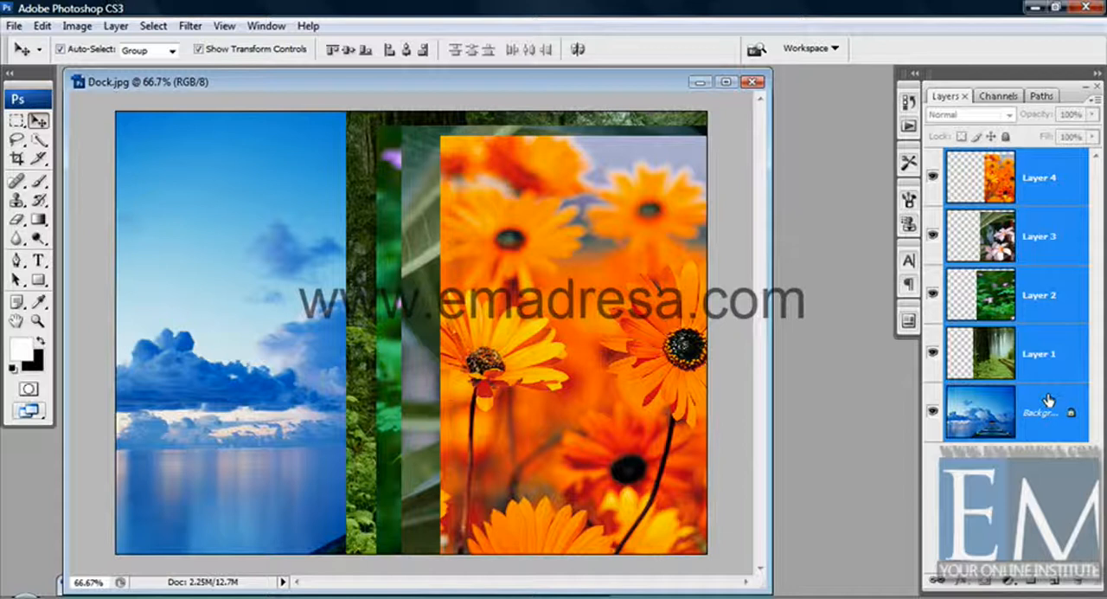
key("ctrl+e")
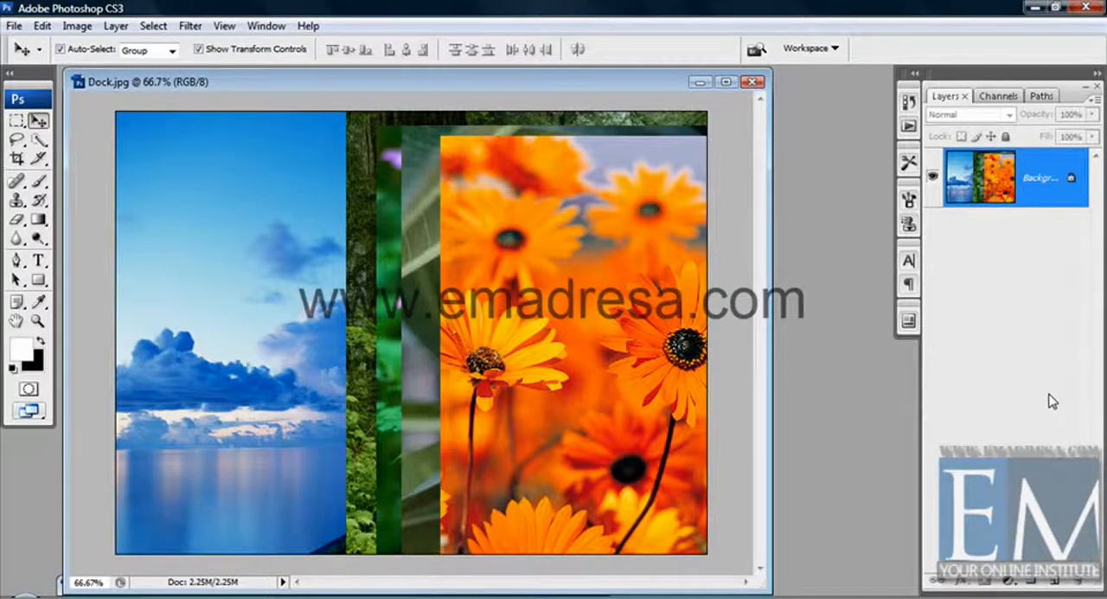
key("ctrl+z")
Select only Layer 4, apply Flatten Image to the document, and undo the flattening
left_click(1059, 192)
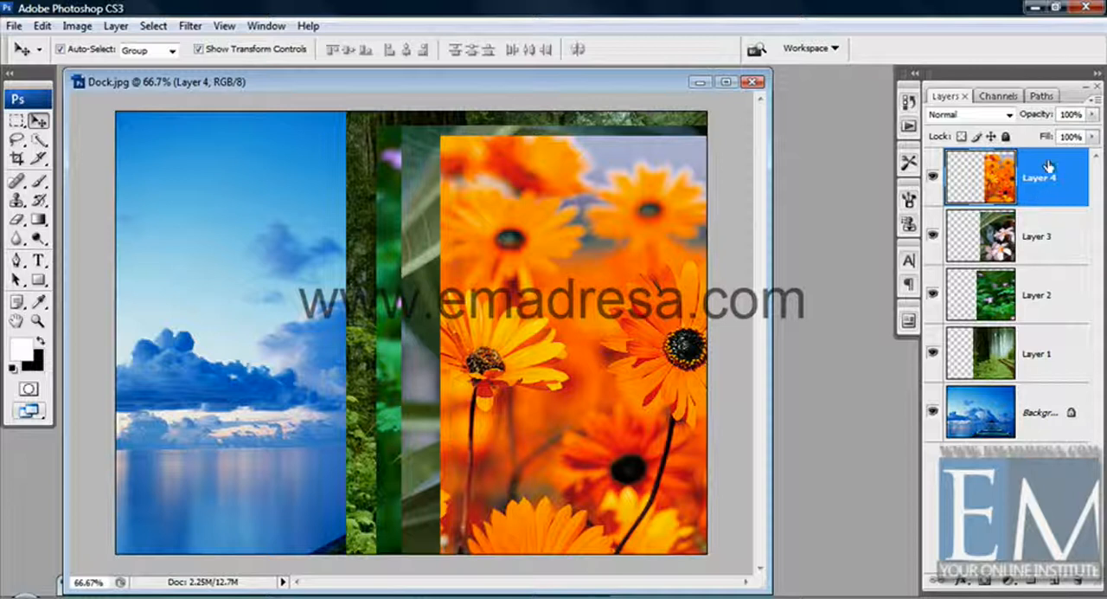
left_click(115, 25)
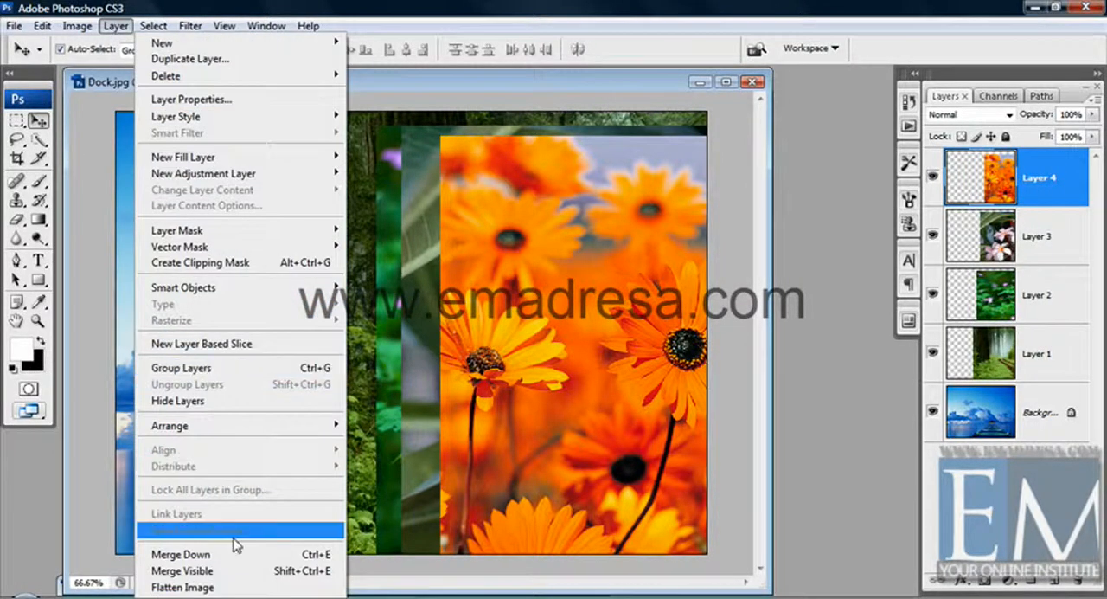
left_click(199, 587)
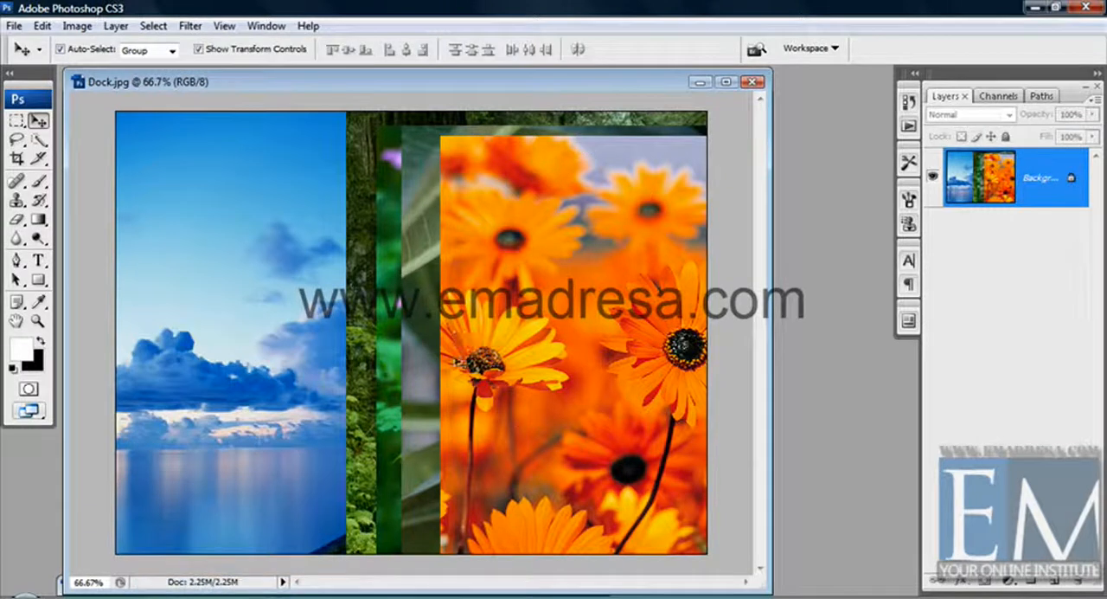
key("ctrl+z")
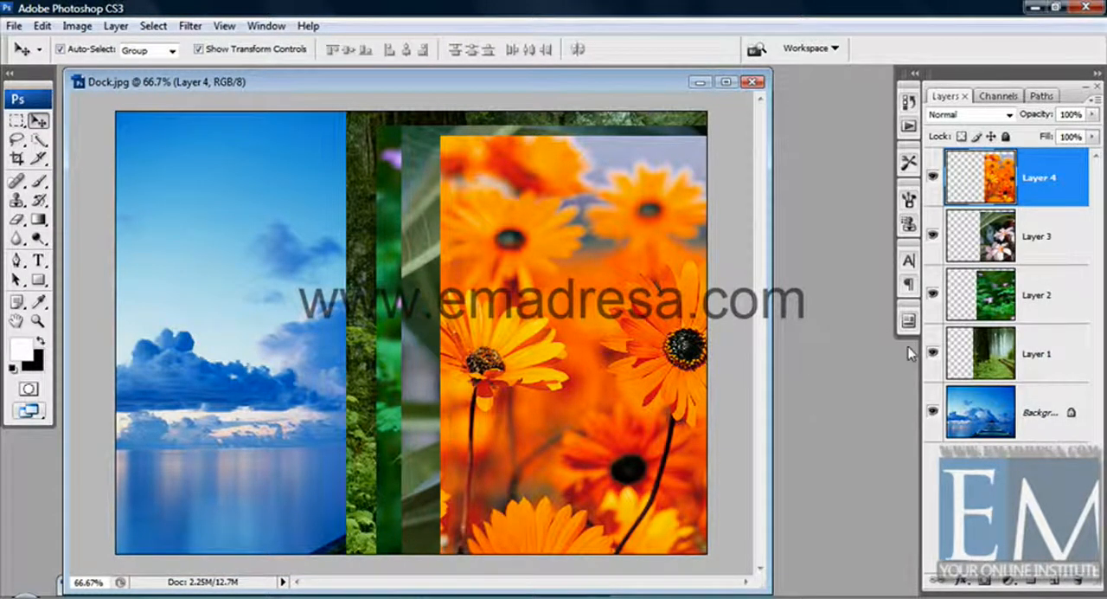
Hide Layer 2, try Flatten Image but decline discarding the hidden layer, and make Layer 2 visible again
left_click(933, 294)
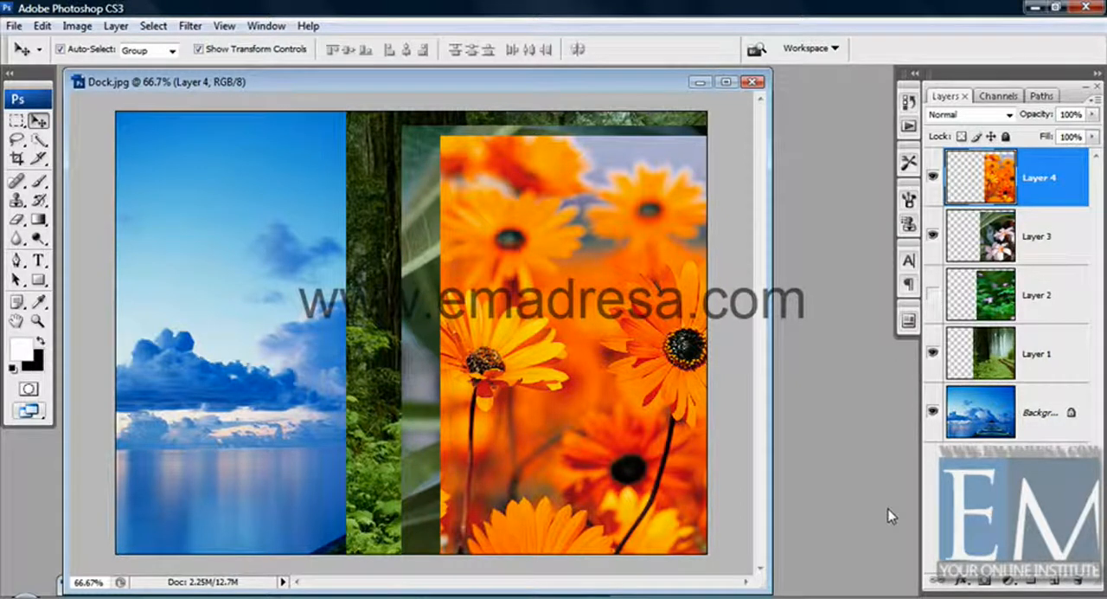
left_click(115, 26)
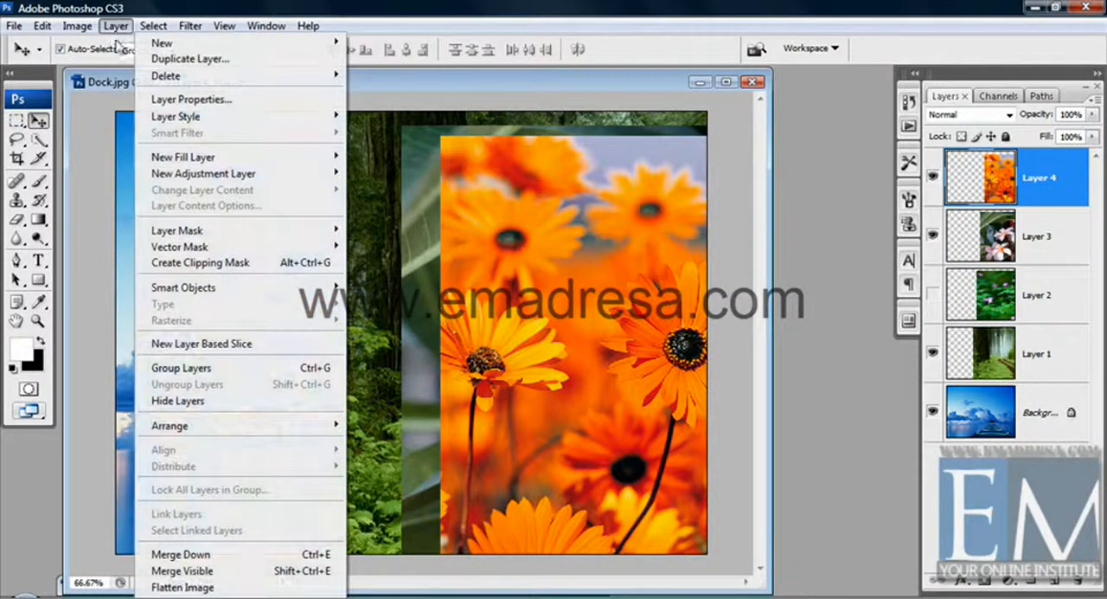
left_click(210, 589)
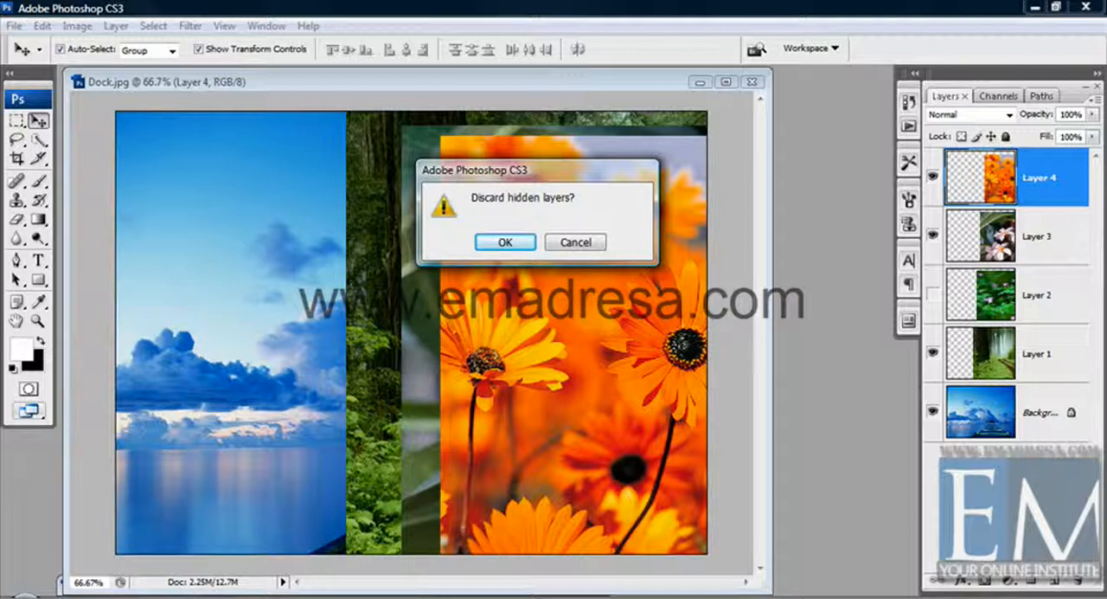
left_click(590, 246)
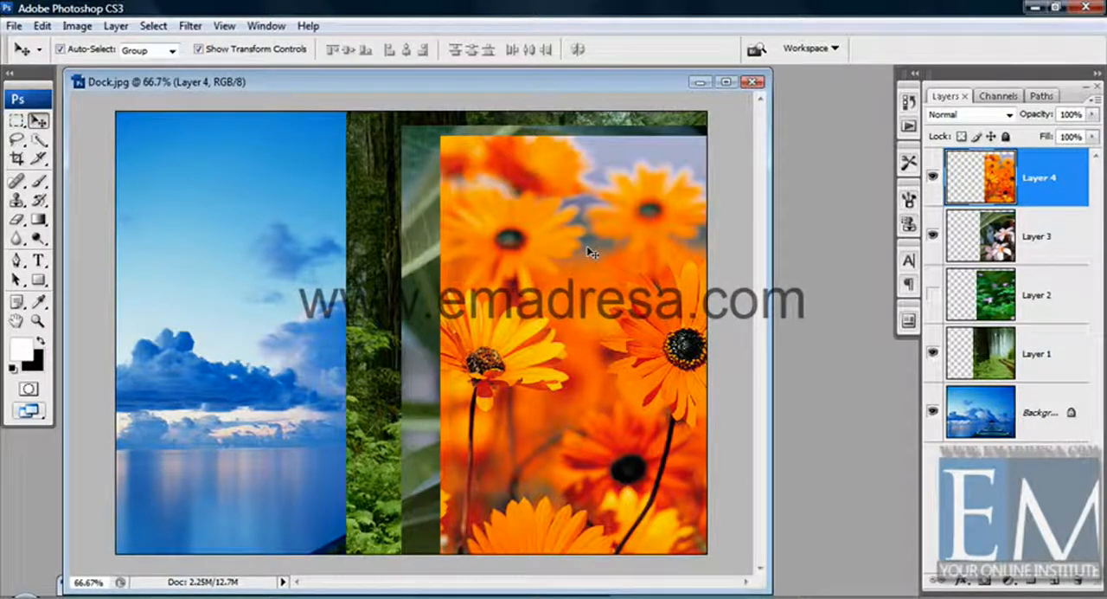
left_click(933, 294)
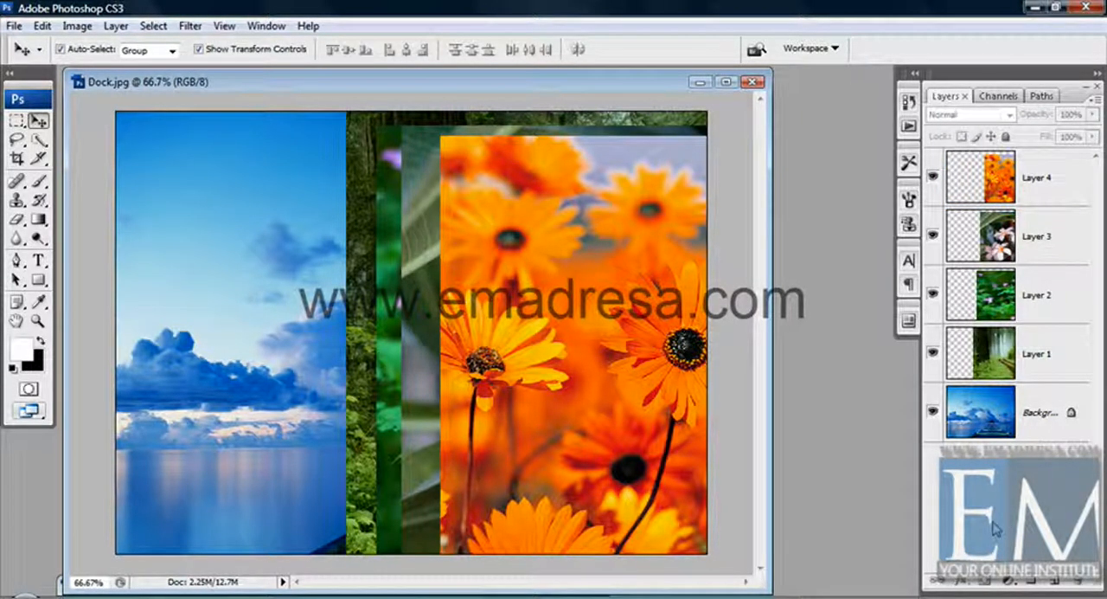